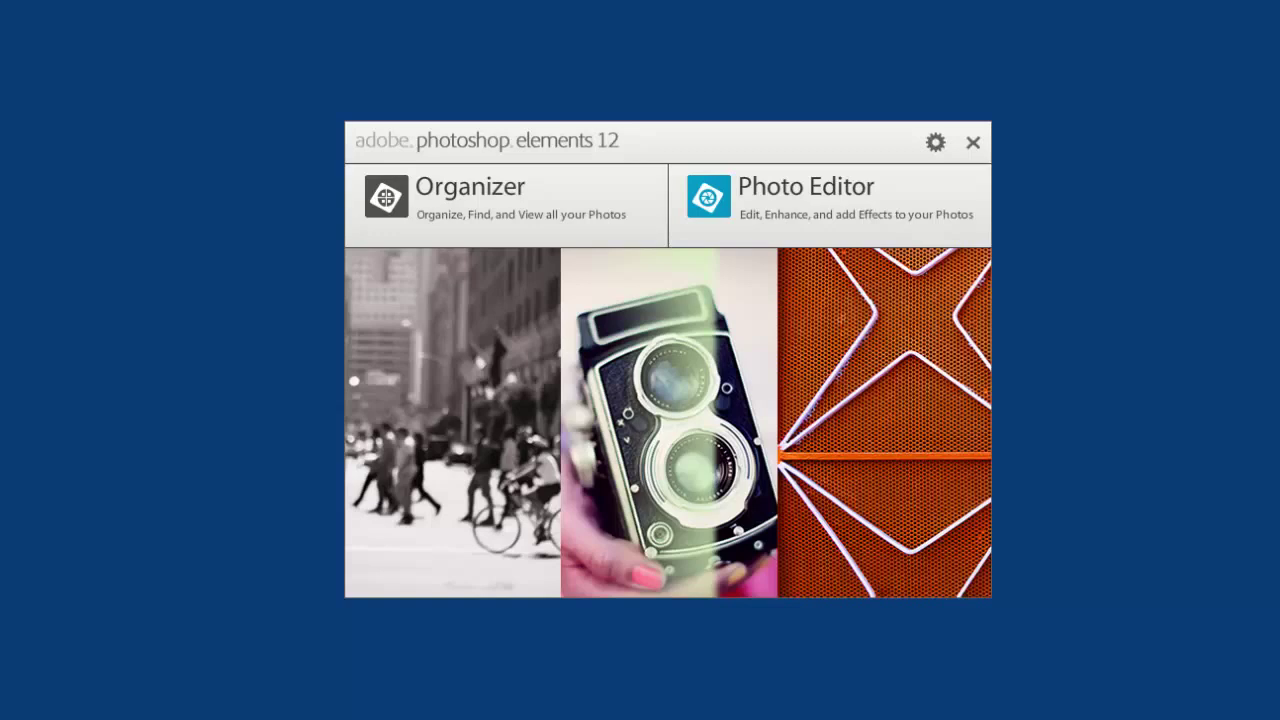
- Open Scan10005, the photo of the boy hugging the dog, in the Photo Editor
left_click(753, 211)
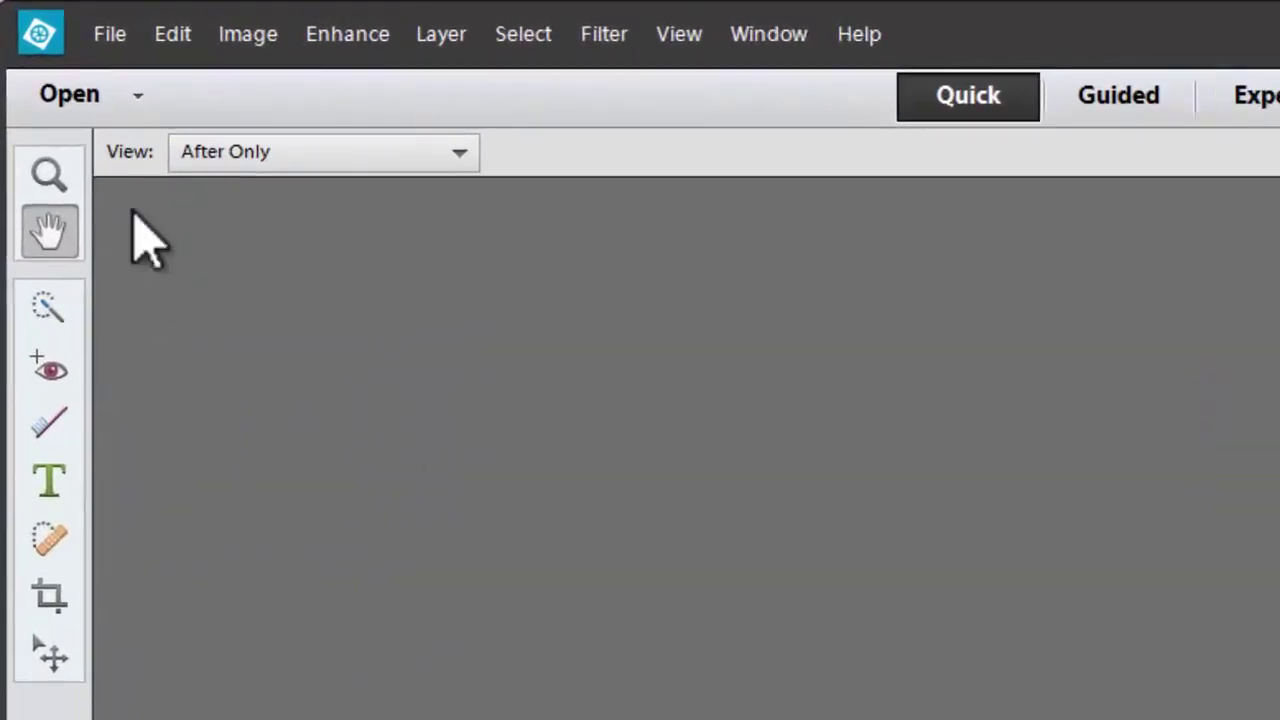
left_click(86, 100)
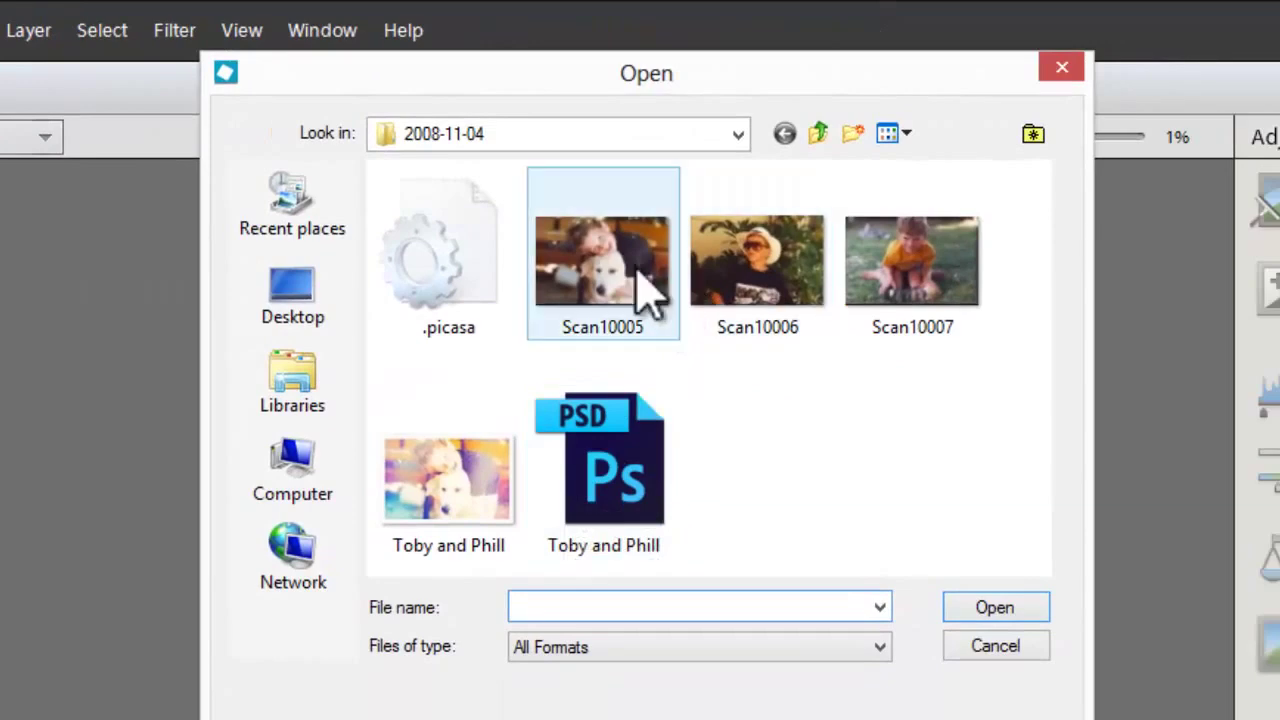
double_click(870, 300)
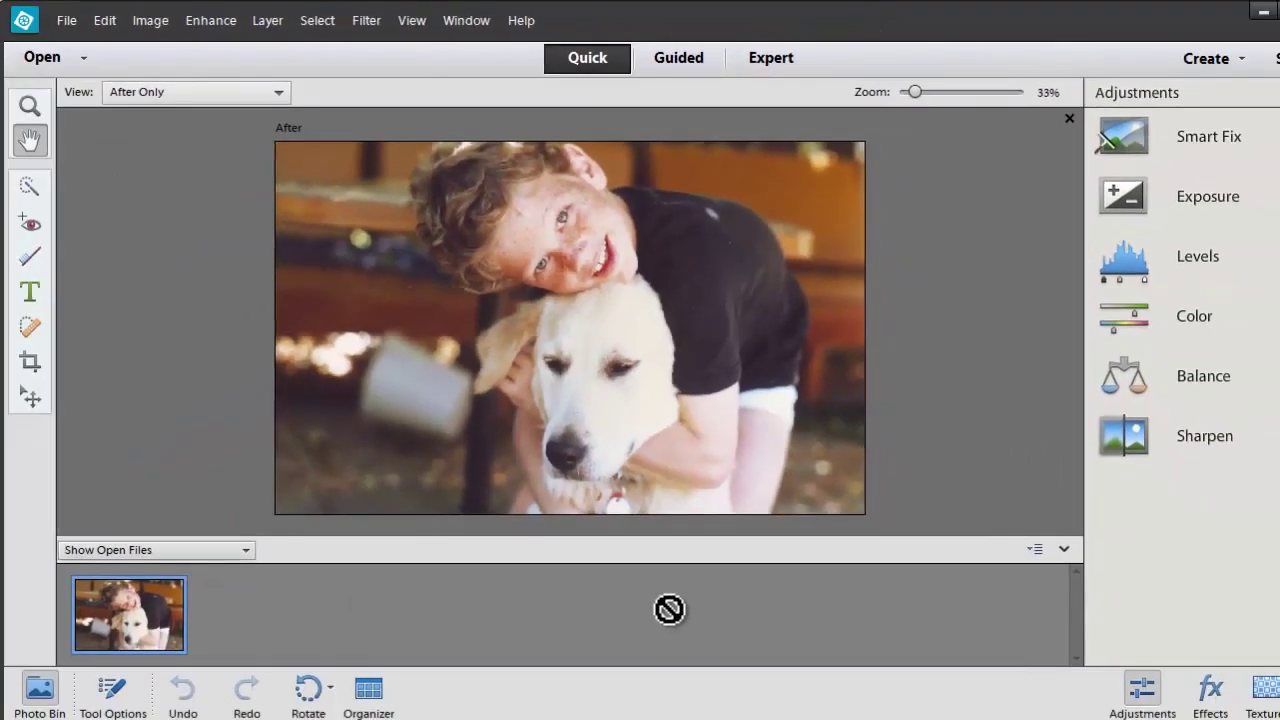
- Set the Crop tool's width and height to 4 in each
left_click(30, 363)
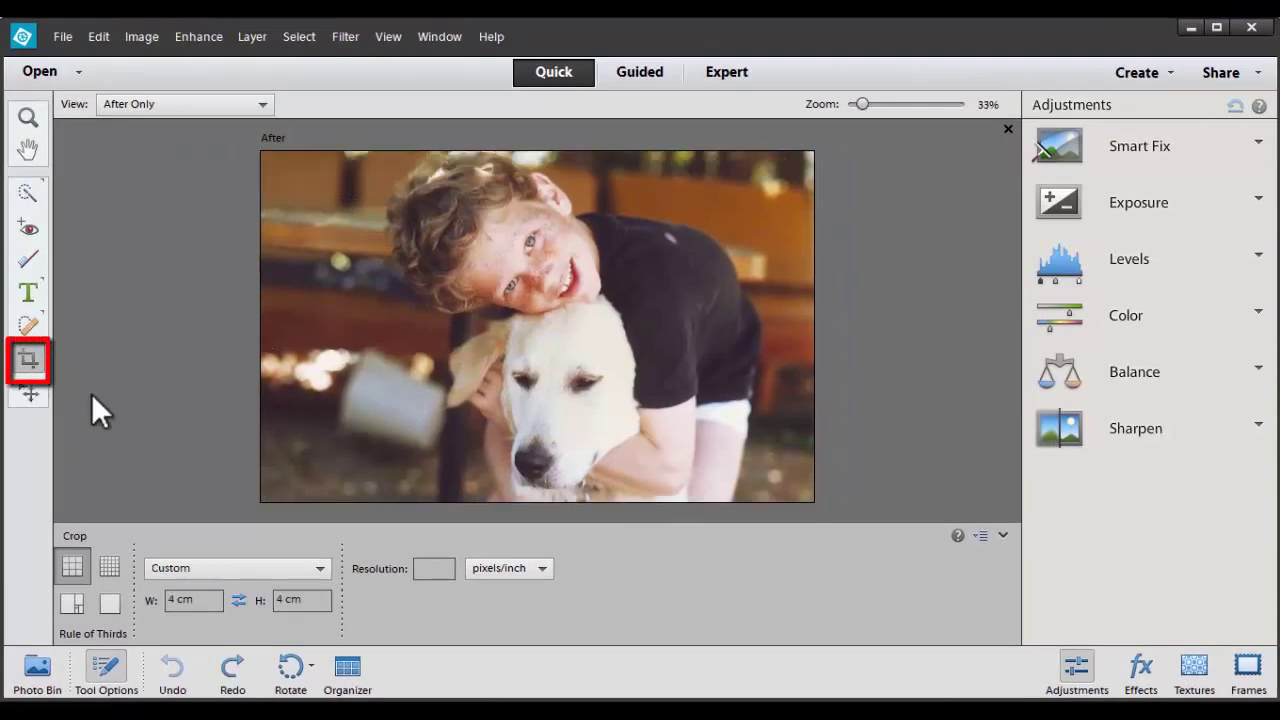
left_click(300, 599)
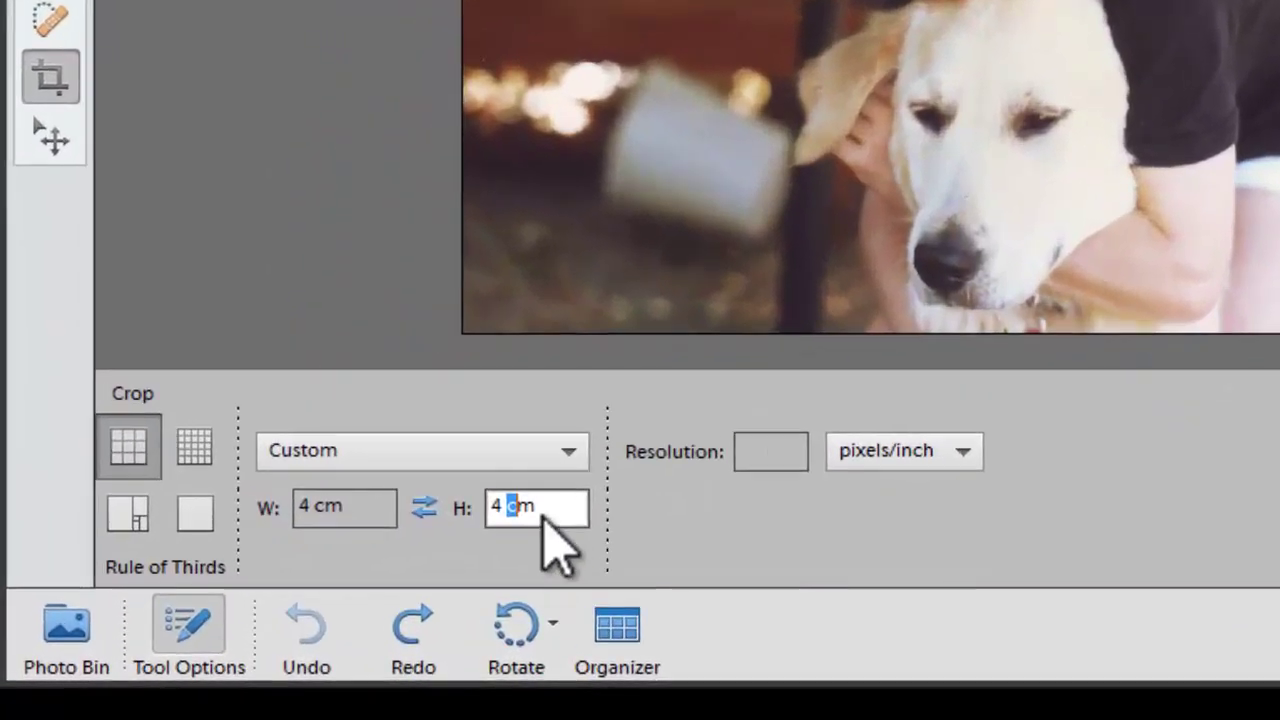
left_click_drag(292, 599, 236, 601)
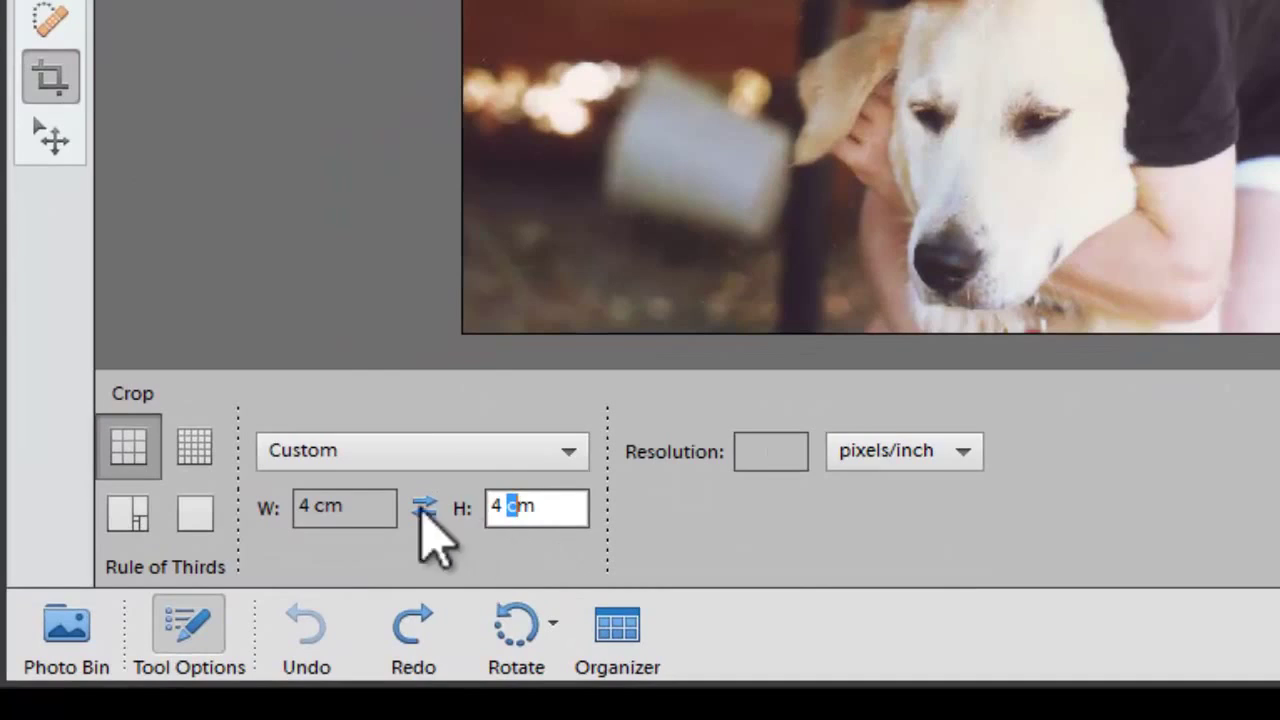
left_click(323, 506)
type("4 in")
key("Tab")
type("in")
key("Tab")
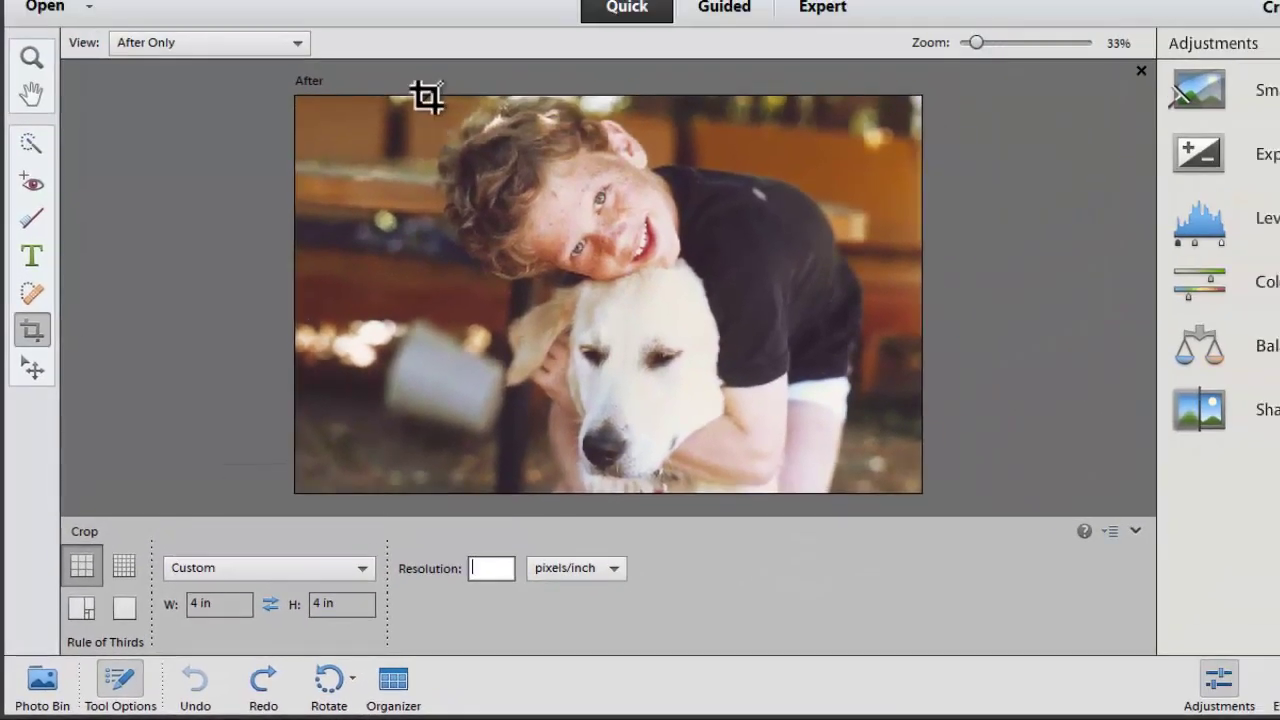
- Draw the square crop box over the boy and dog, nudge it right, and apply it
left_click_drag(427, 97, 846, 482)
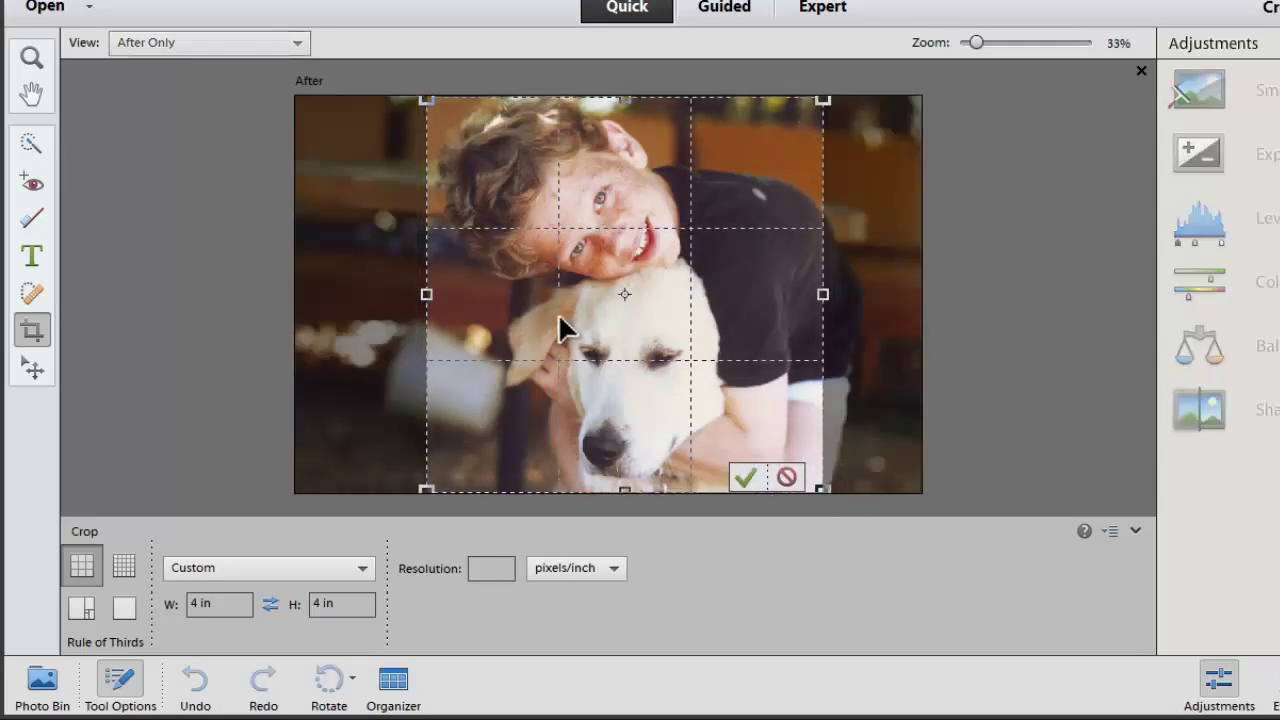
left_click_drag(571, 318, 597, 329)
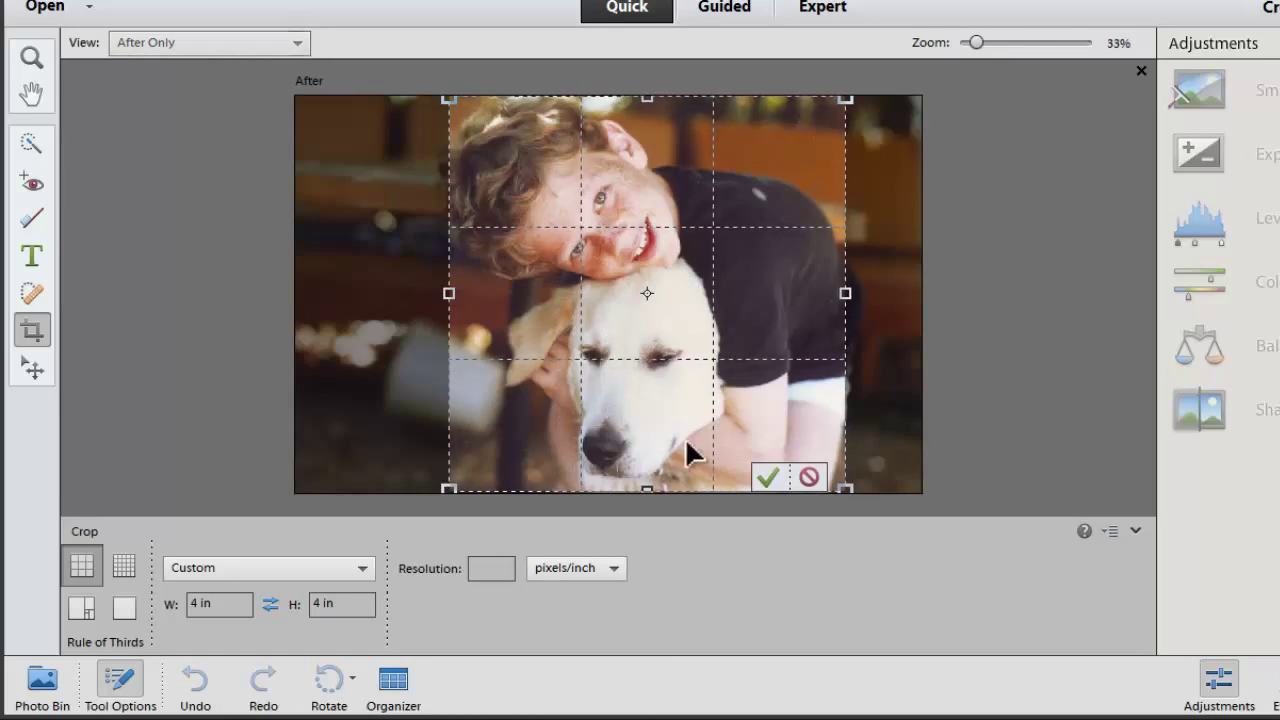
key("Right")
key("Right")
key("Right")
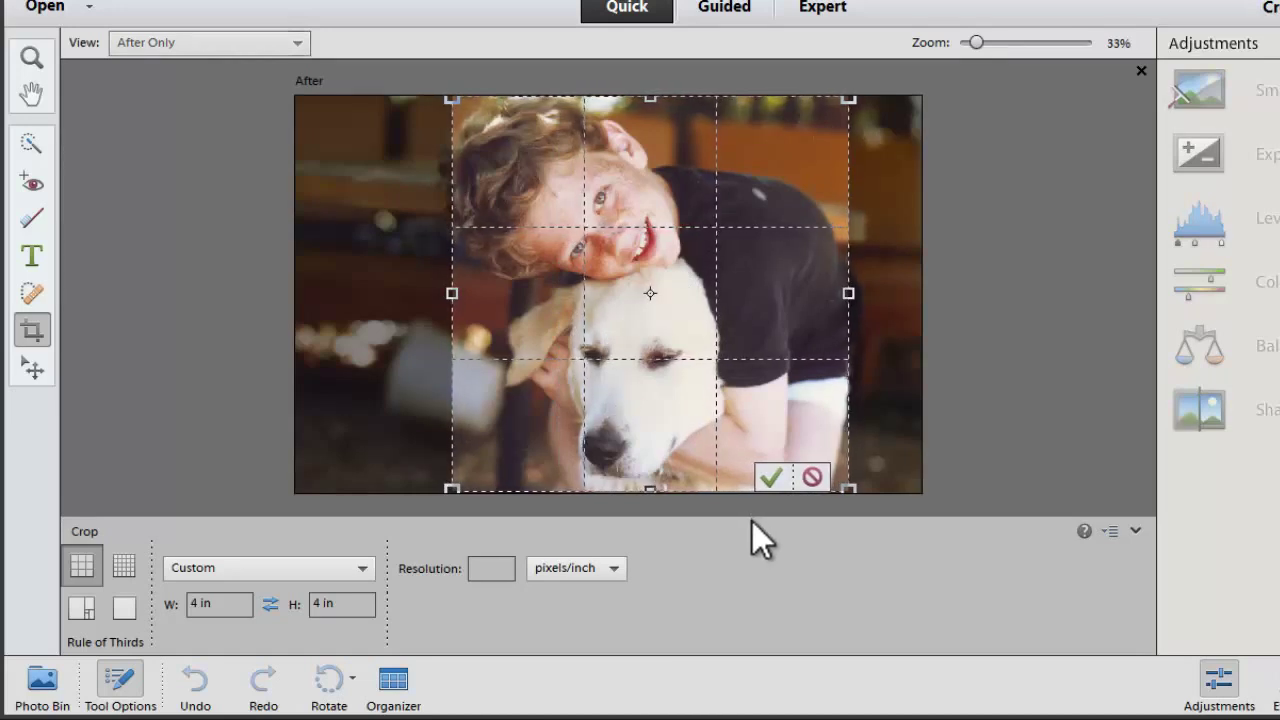
key("Right")
key("Right")
key("Right")
key("Right")
key("Right")
key("Right")
key("Right")
key("Right")
key("Right")
key("Right")
key("Right")
key("Right")
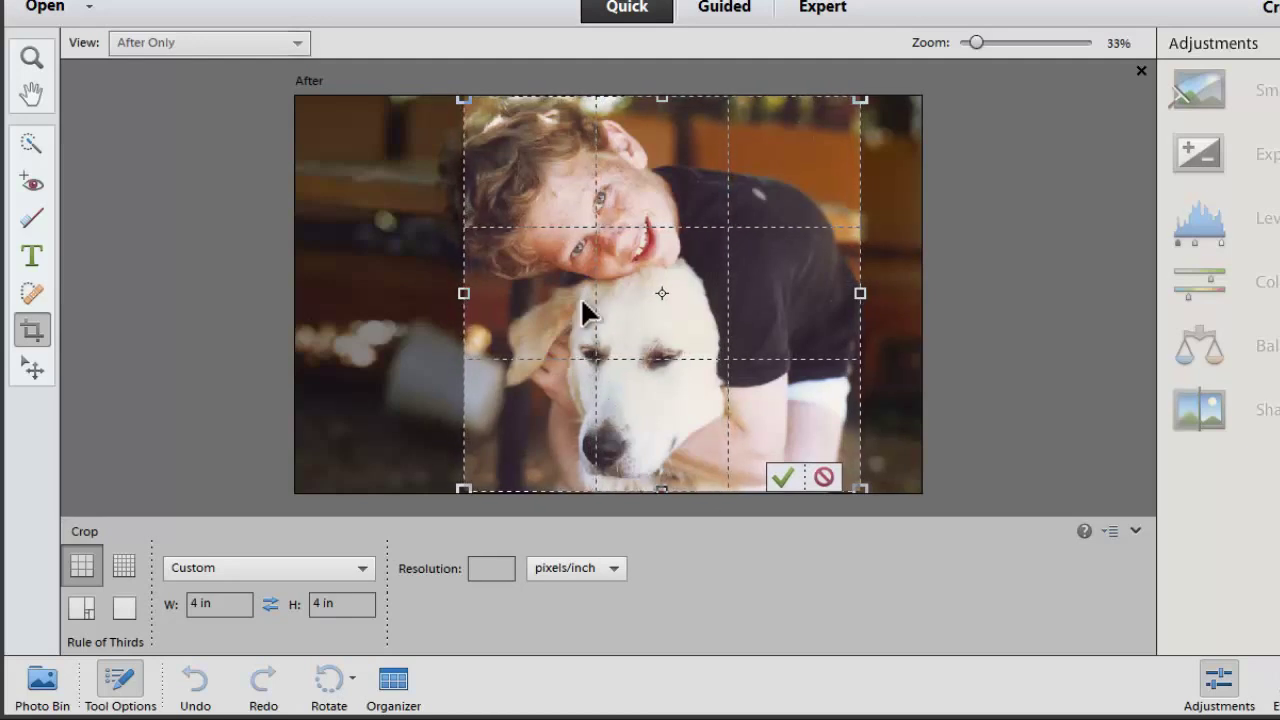
left_click(785, 487)
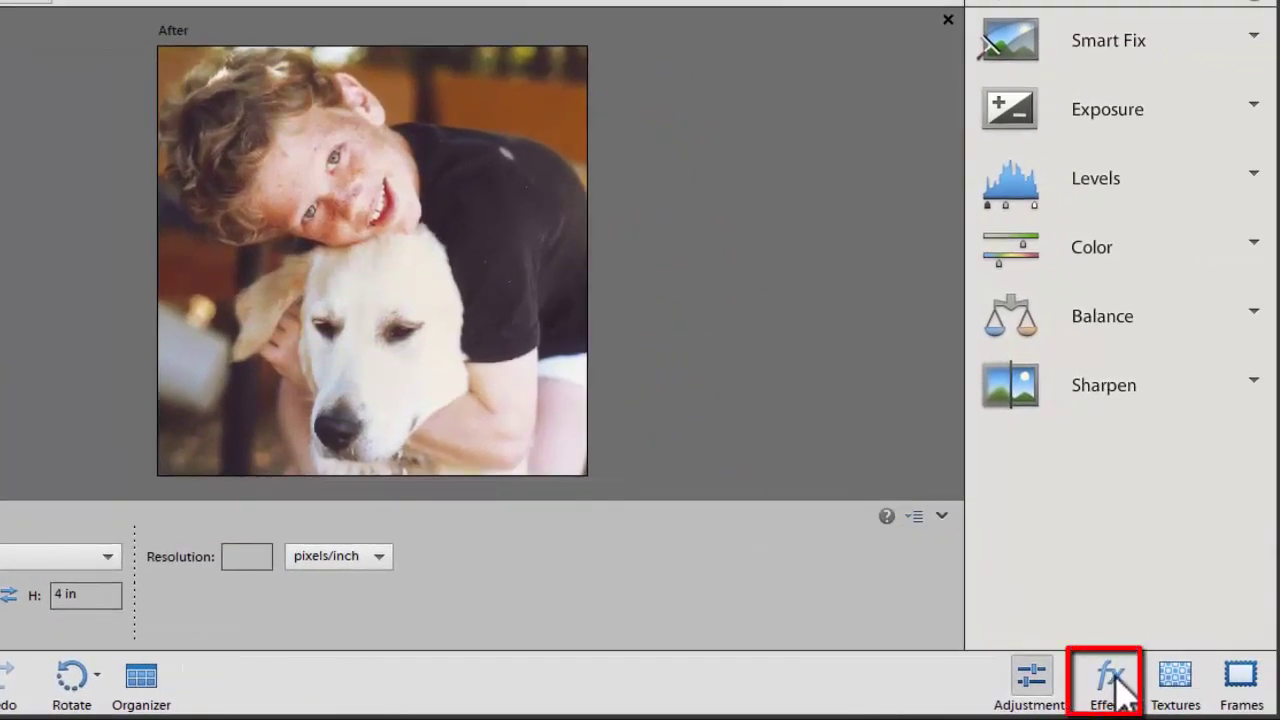
- Preview the pink and warm effects, then apply the colourful Light Leak effect
left_click(1112, 680)
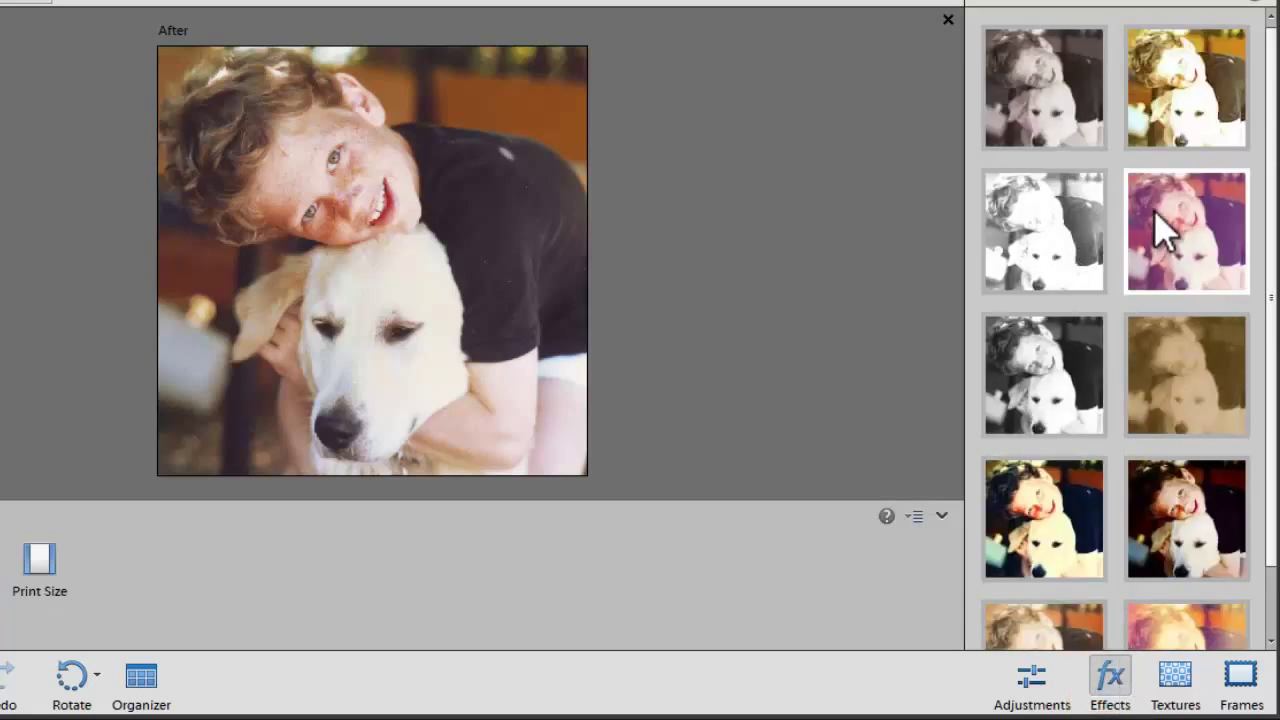
left_click(1168, 238)
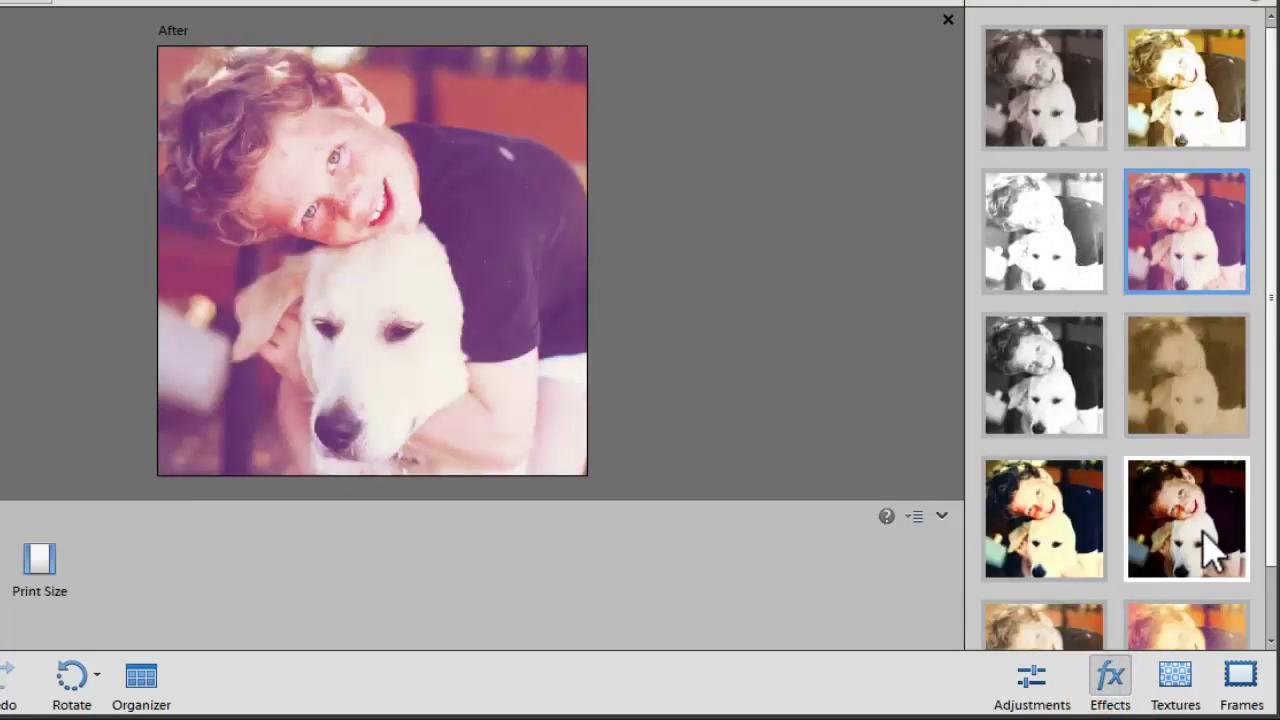
scroll(1266, 611, "down", 1)
left_click(1089, 593)
left_click(1165, 614)
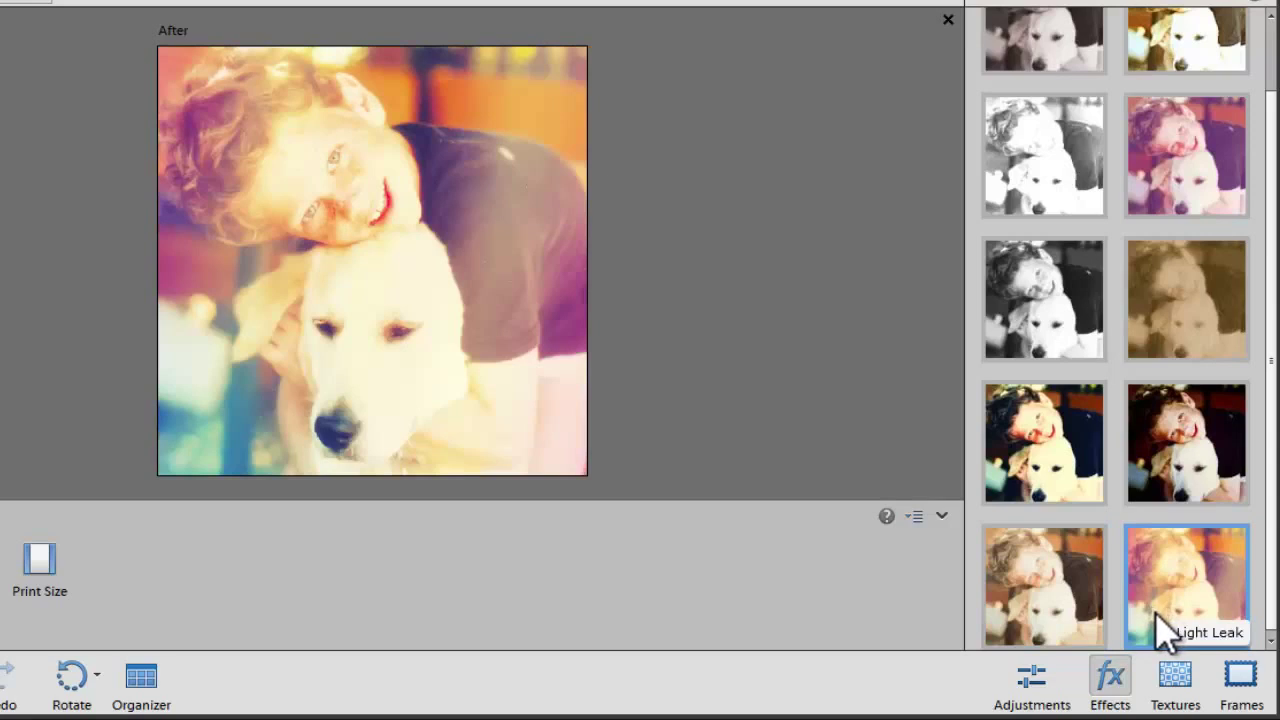
- Compare sunburst, cracked-paint and blue grid textures, then apply the silver texture
left_click(1178, 682)
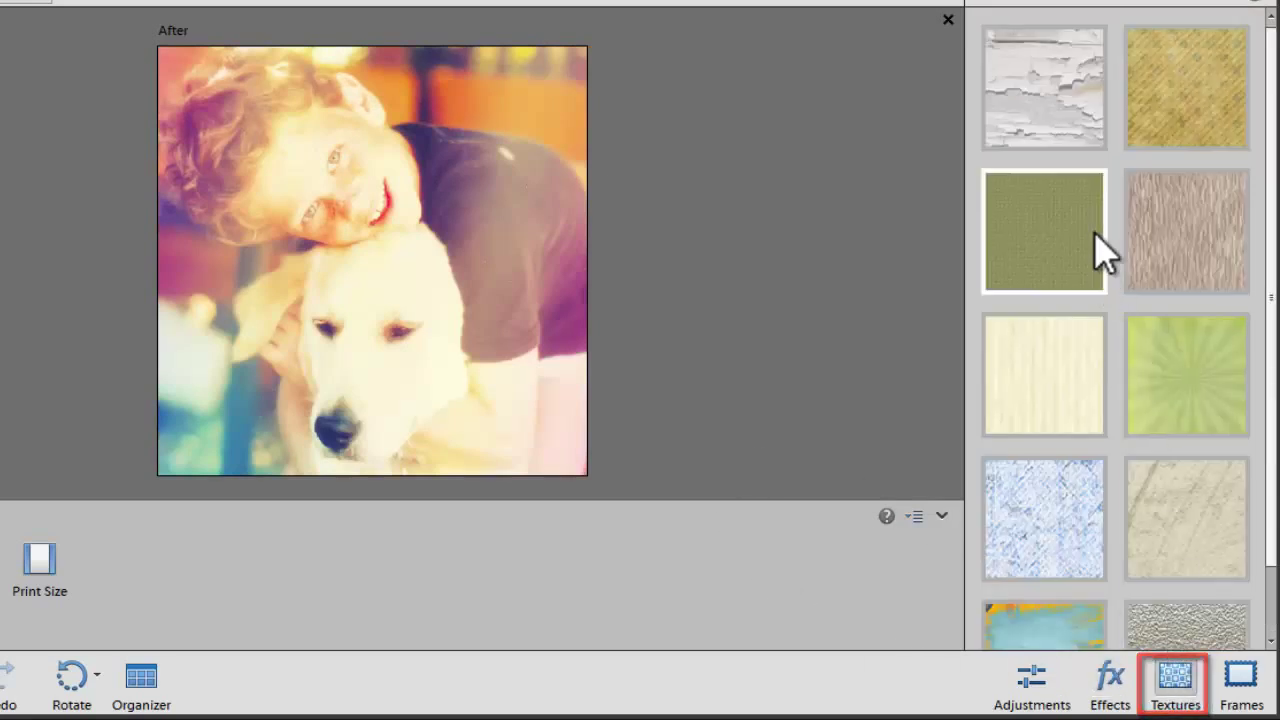
left_click(1165, 384)
left_click(1057, 130)
left_click(1188, 608)
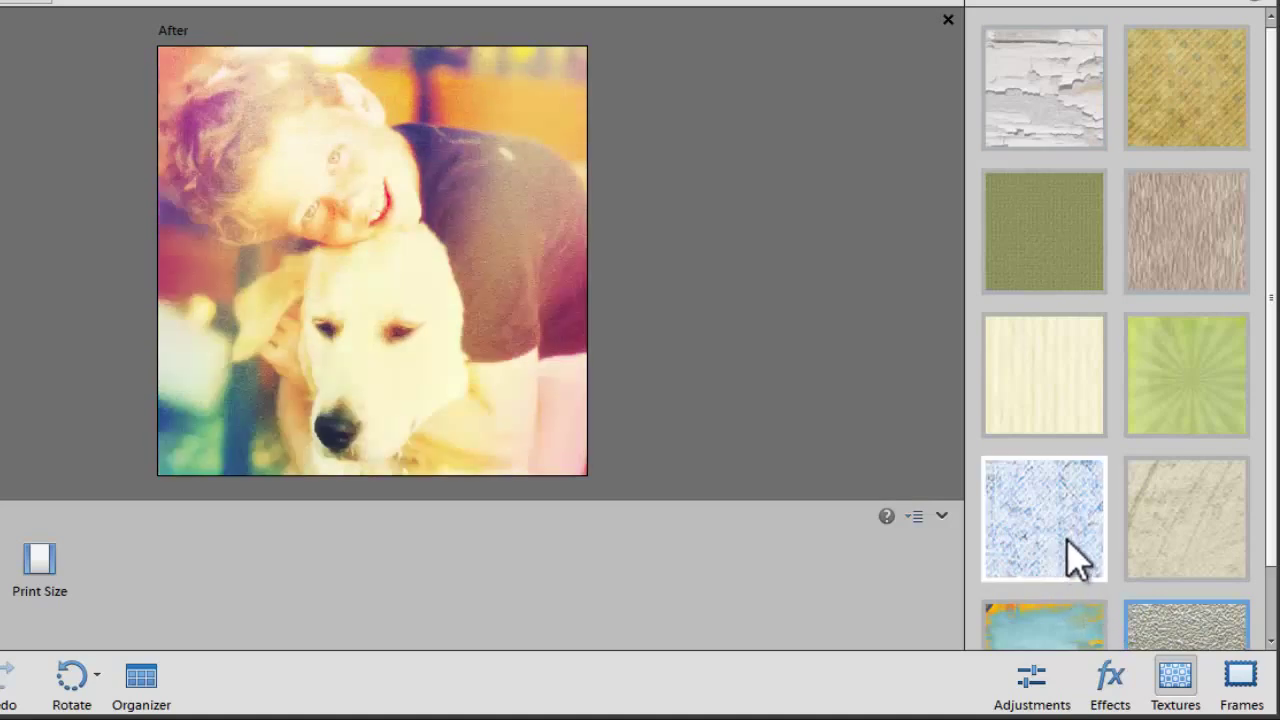
left_click(1068, 540)
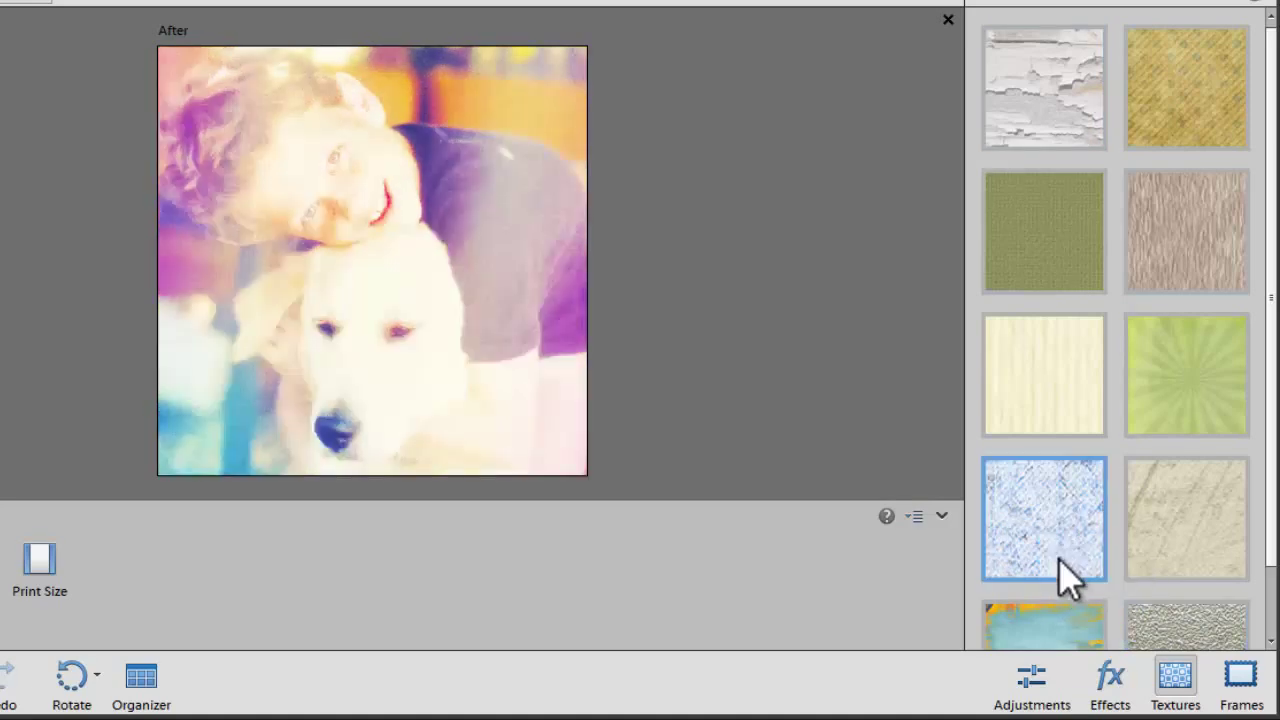
left_click(1162, 610)
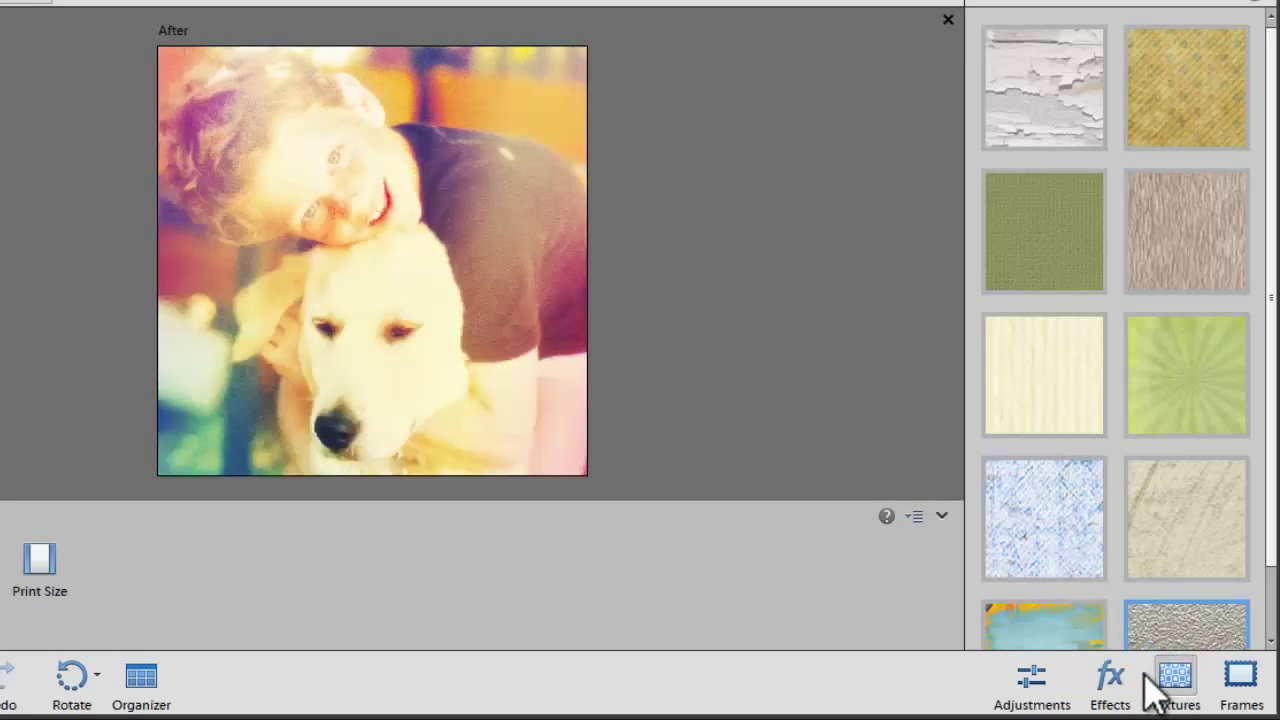
- Apply the plain white frame from the Frames panel to the photo
left_click(1238, 684)
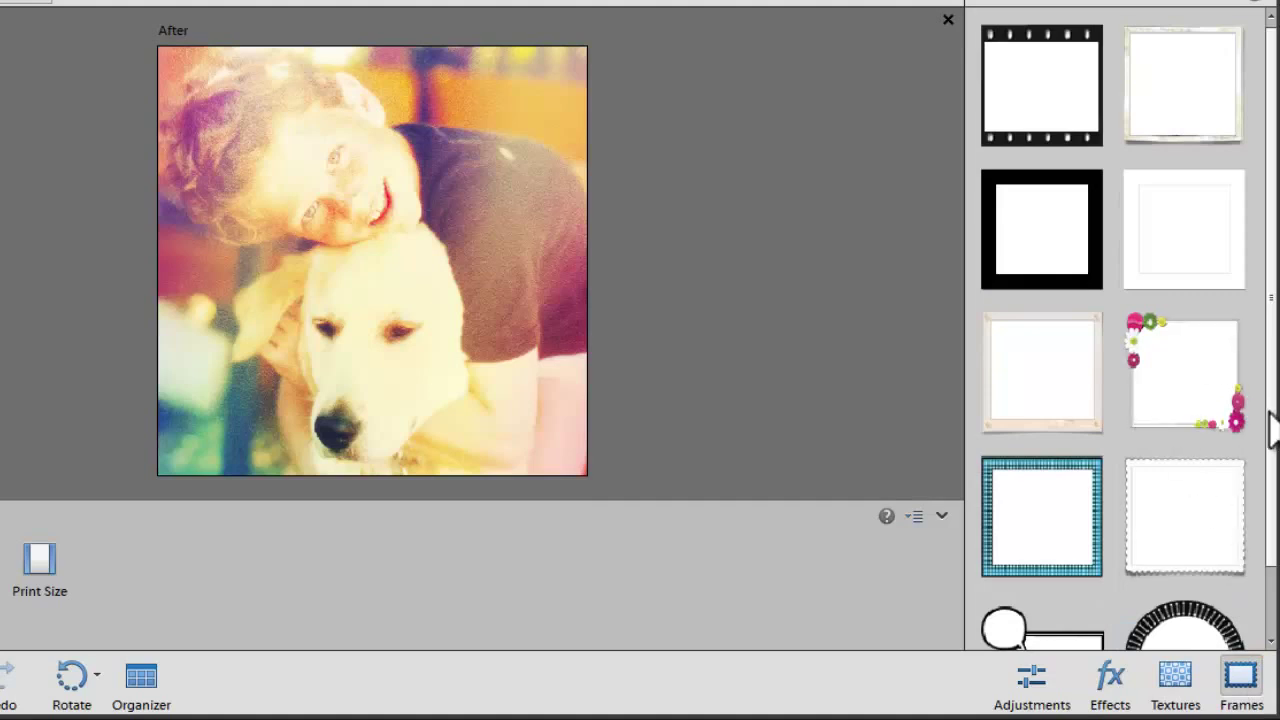
left_click_drag(1272, 430, 1266, 337)
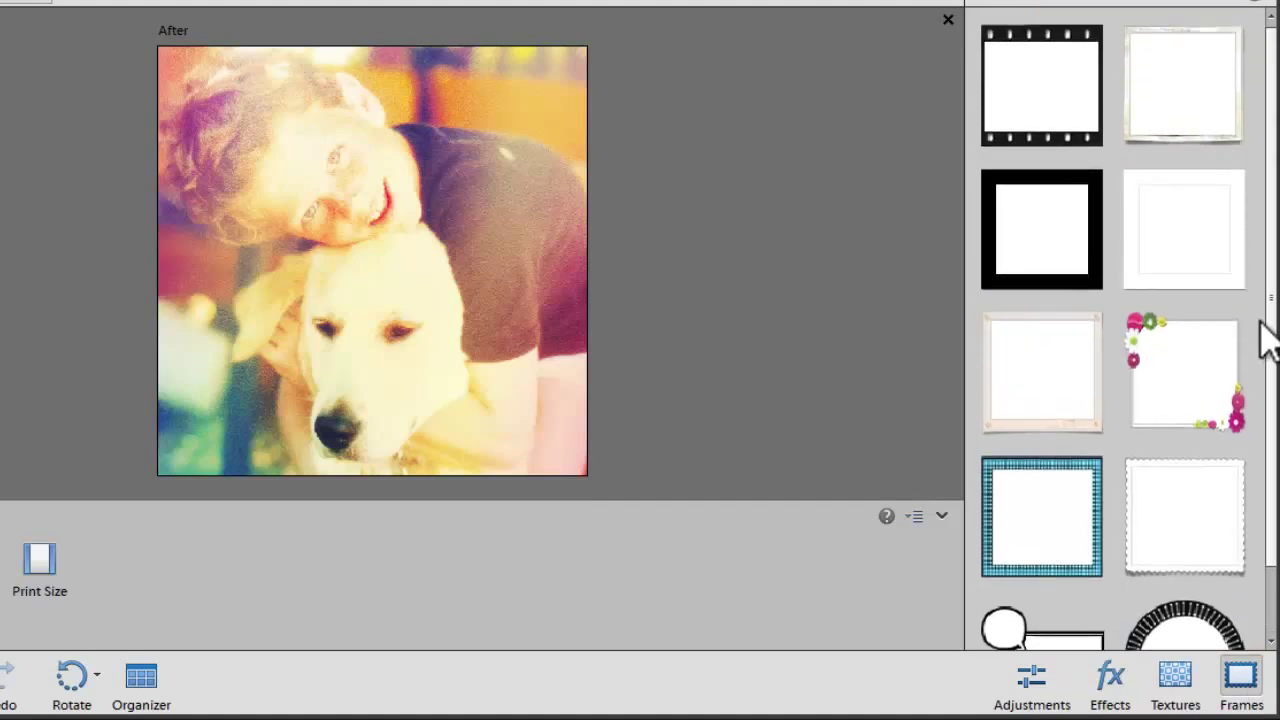
double_click(1200, 296)
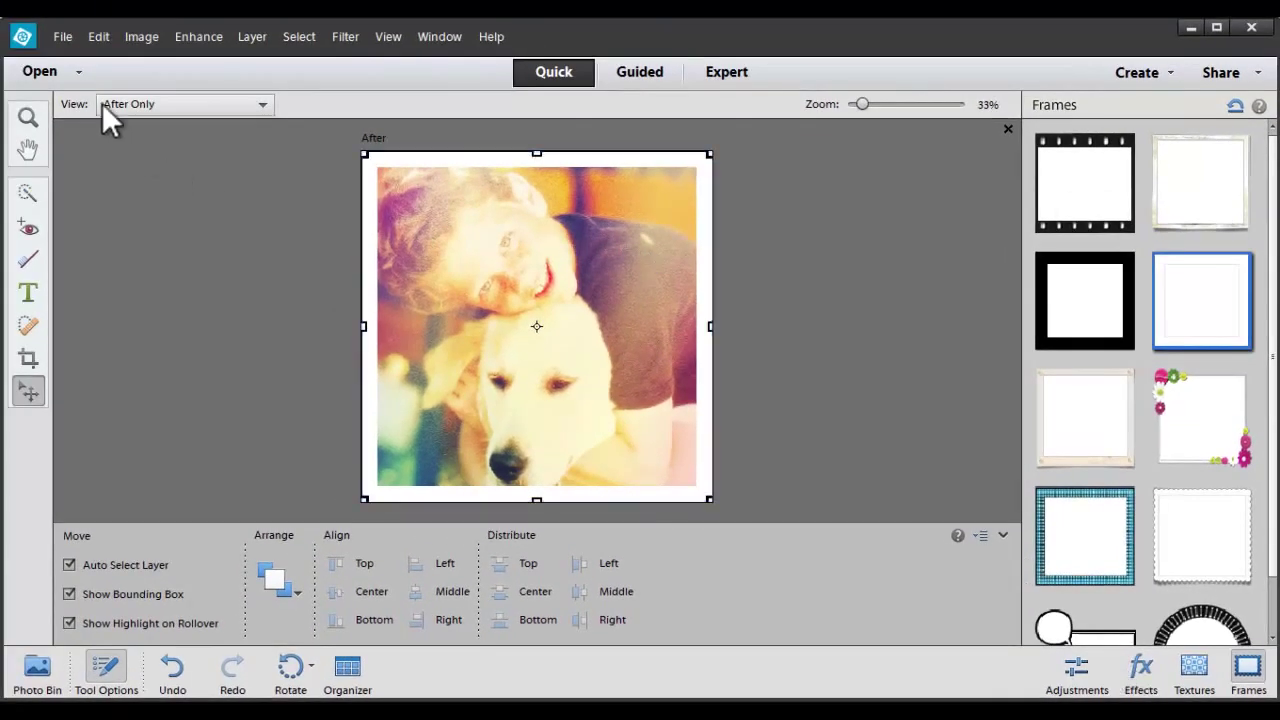
- Save the image as the Toby and Phill PSD, replacing the existing file
left_click(59, 37)
left_click(89, 215)
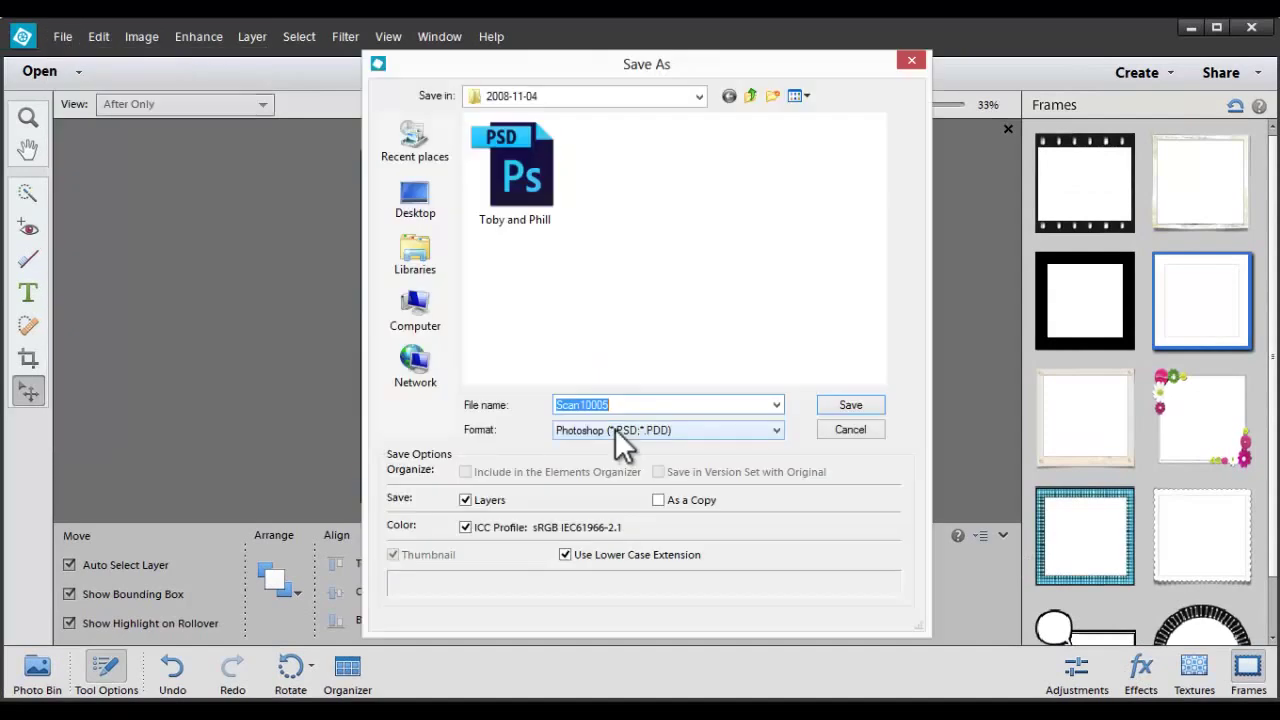
left_click(550, 225)
left_click(830, 405)
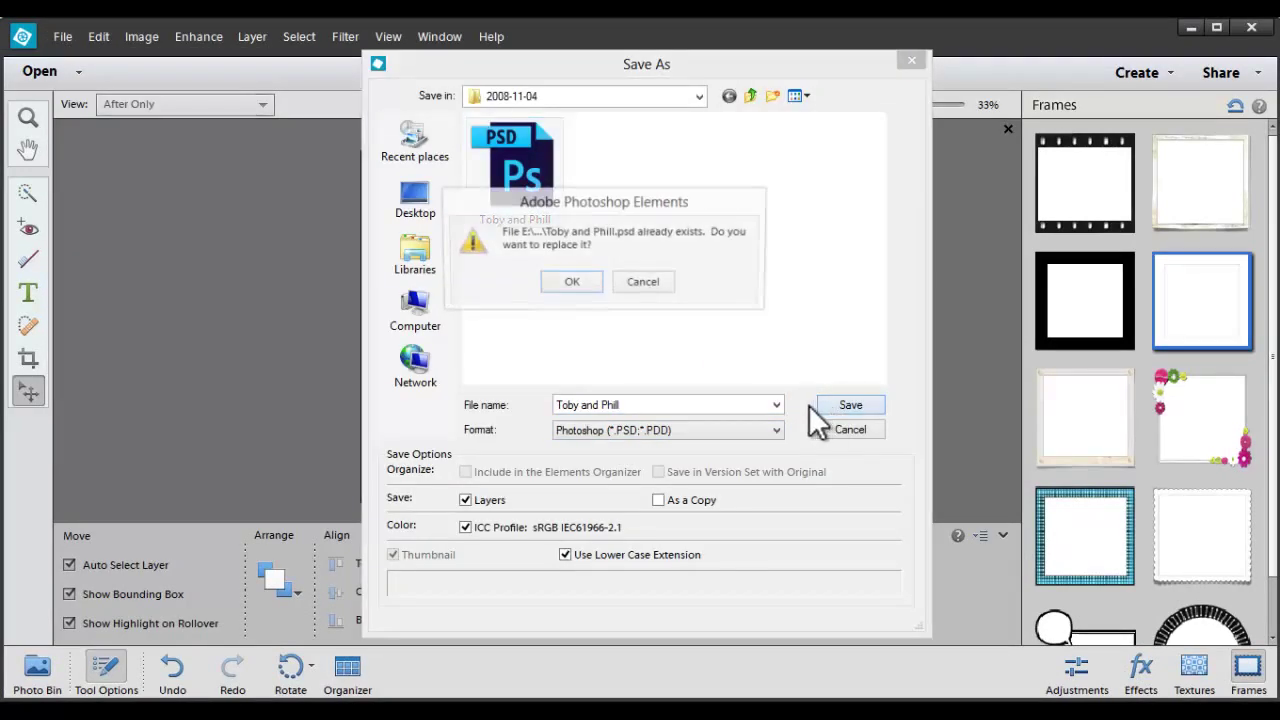
left_click(578, 281)
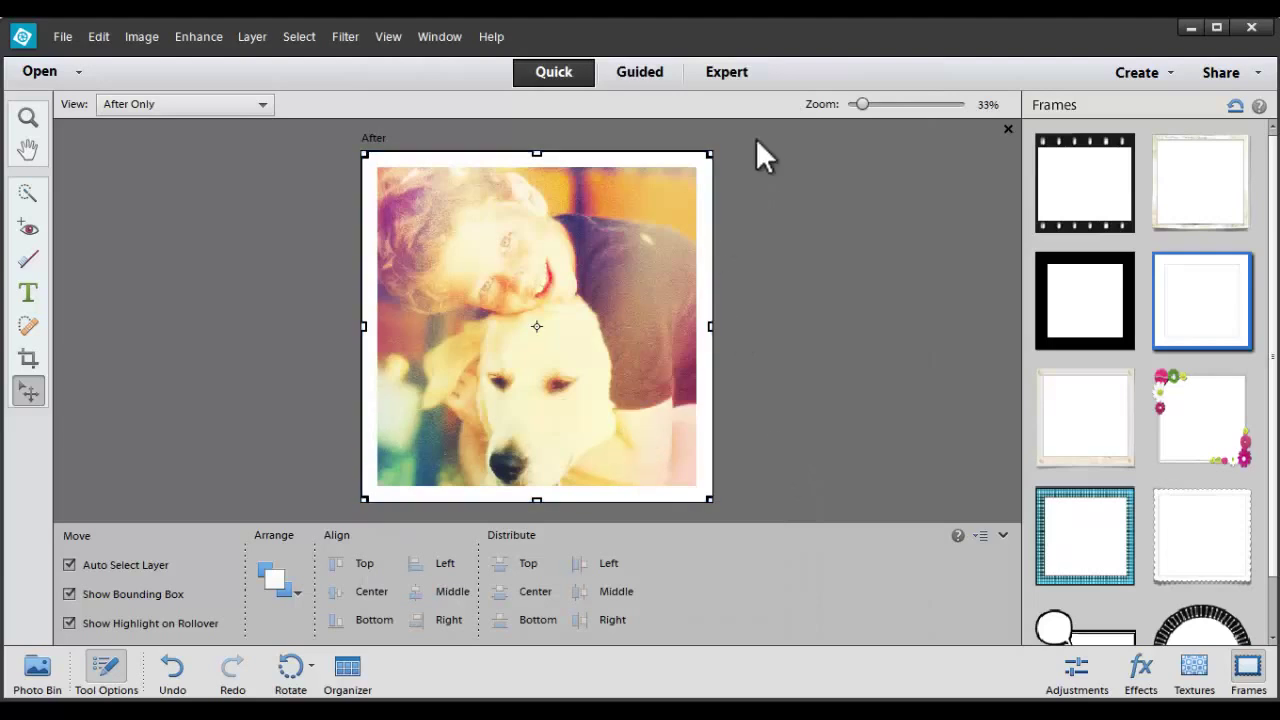
- In Expert mode, hide then reshow the frame, colour fill and both Quick edit layers
left_click(717, 72)
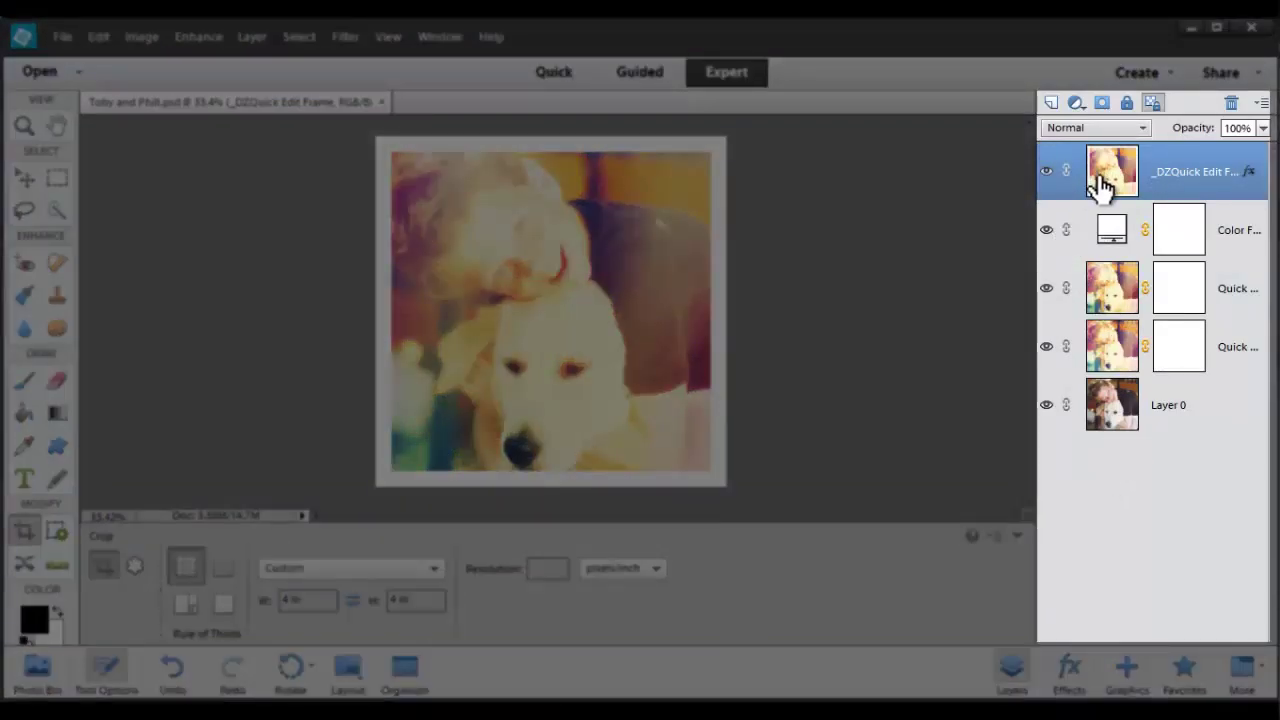
left_click(1048, 174)
left_click(1047, 232)
left_click(1047, 290)
left_click(1047, 347)
left_click(1047, 347)
left_click(1047, 289)
left_click(1047, 231)
left_click(1045, 173)
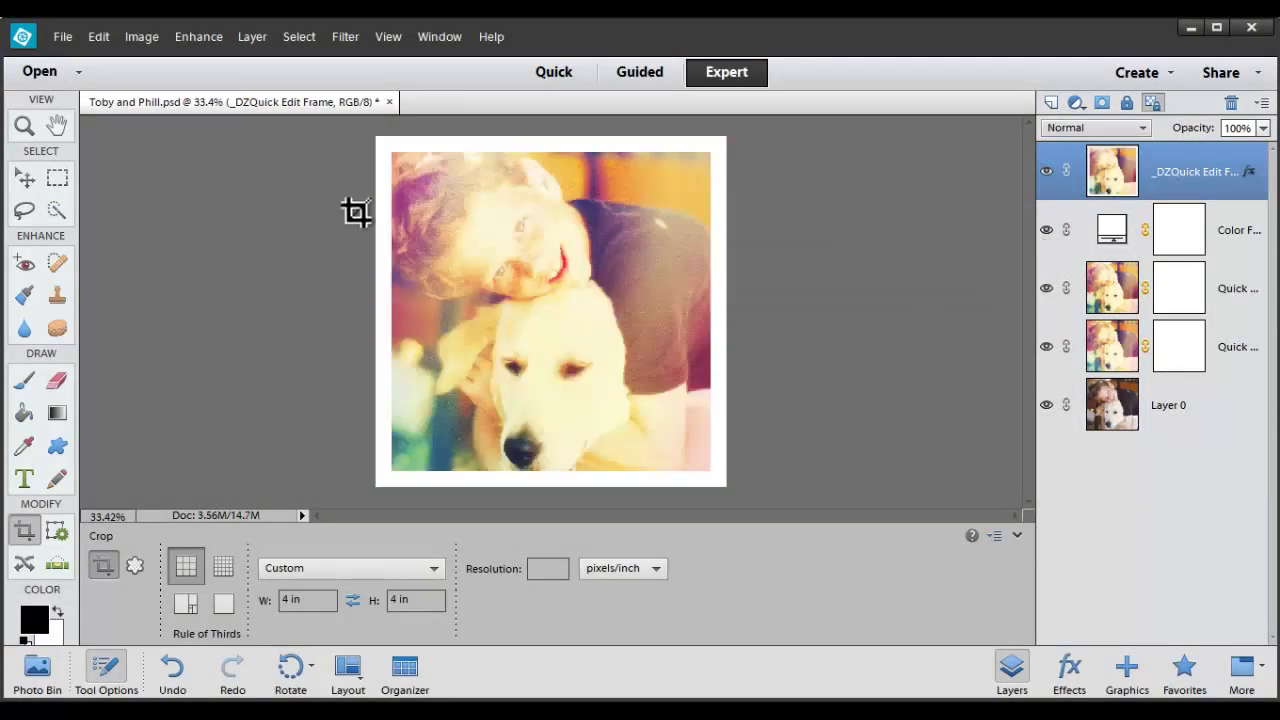
- Save a JPEG copy as Toby and Phill.jpg, replacing the existing JPEG
left_click(70, 37)
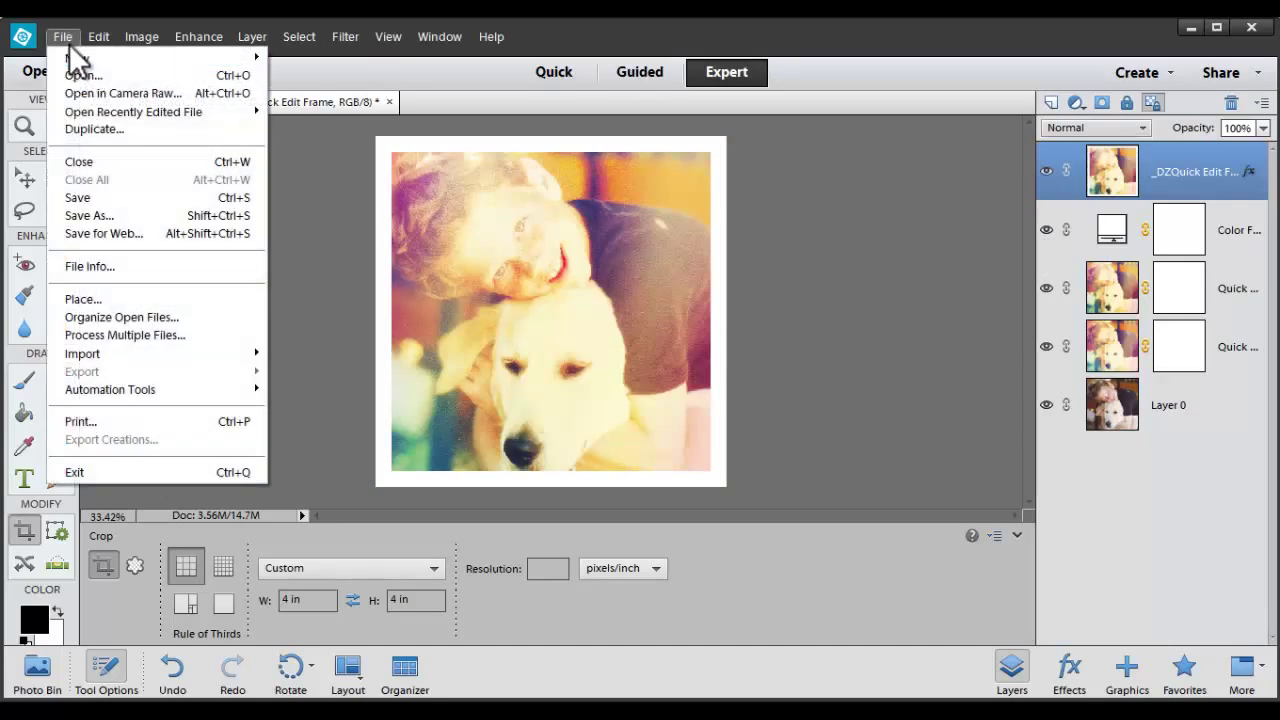
mouse_move(76, 56)
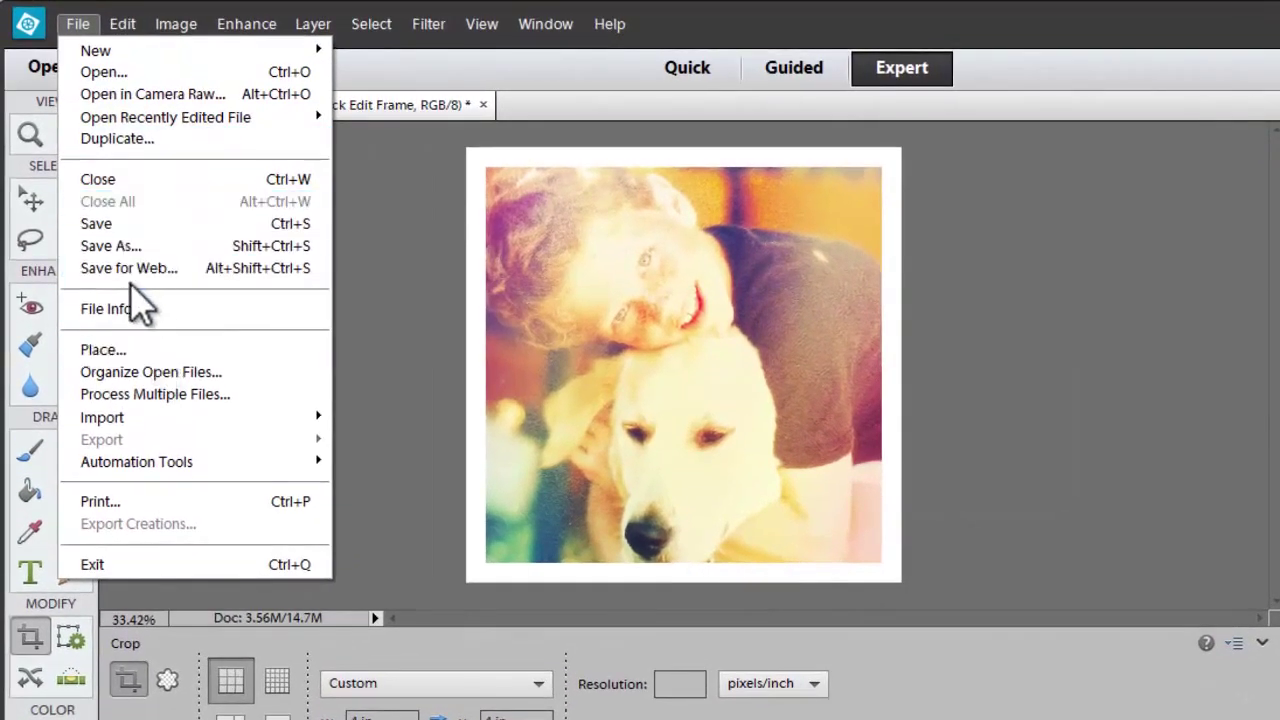
left_click(125, 245)
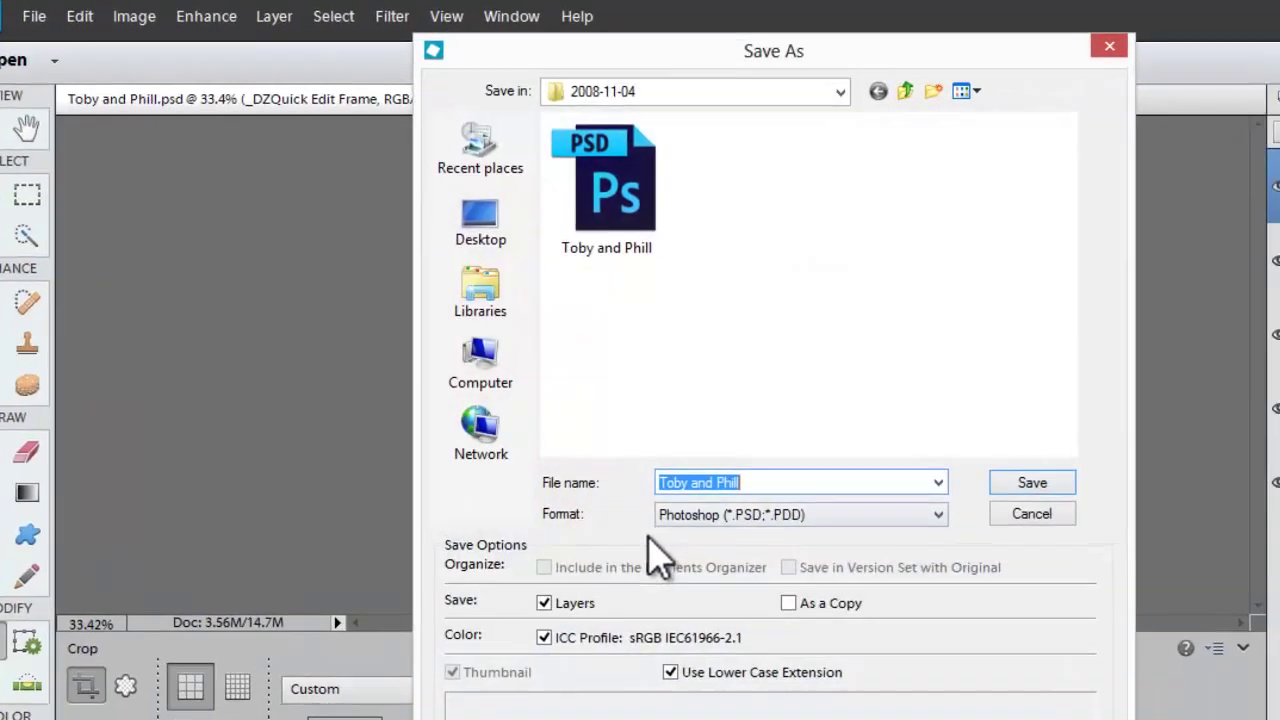
left_click(705, 518)
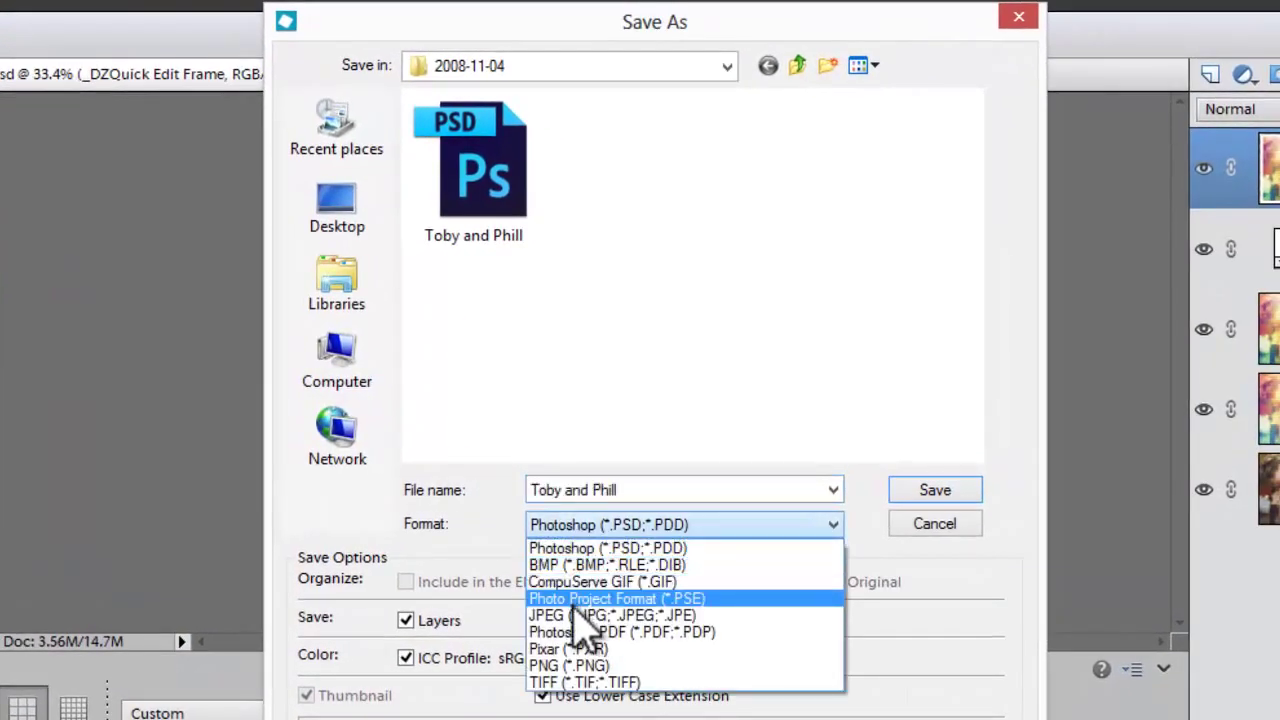
left_click(585, 615)
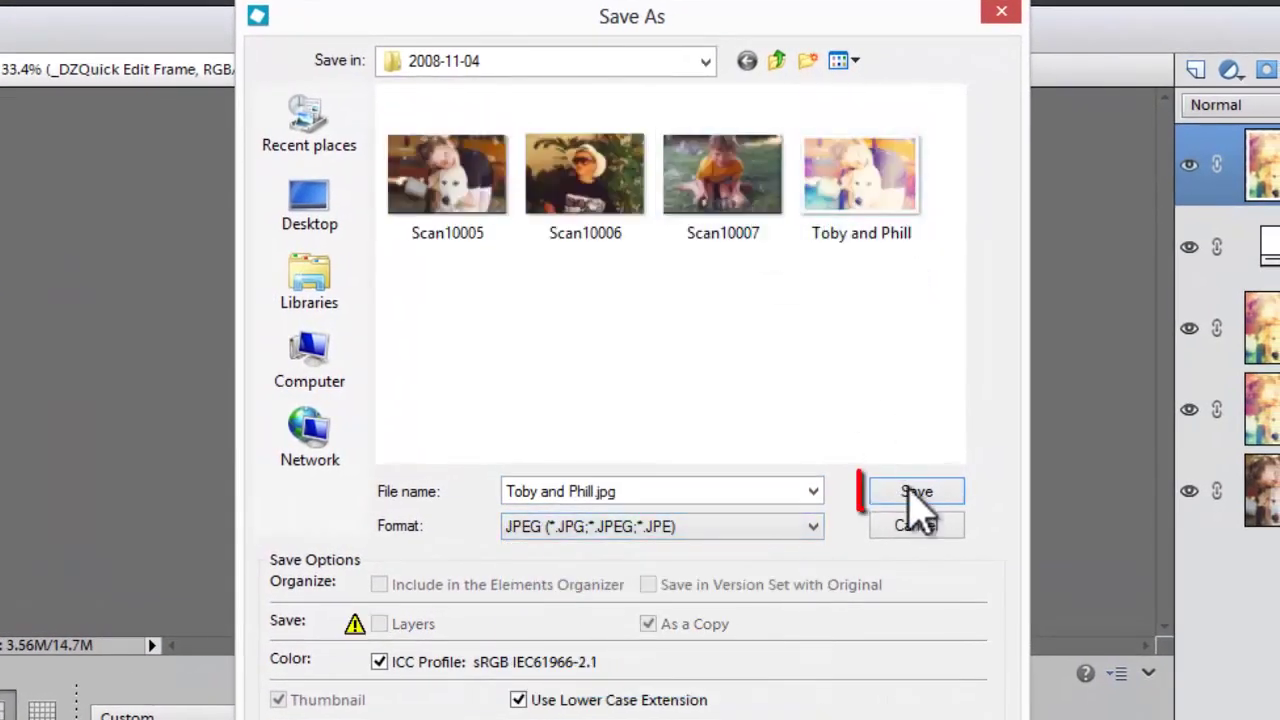
left_click(914, 497)
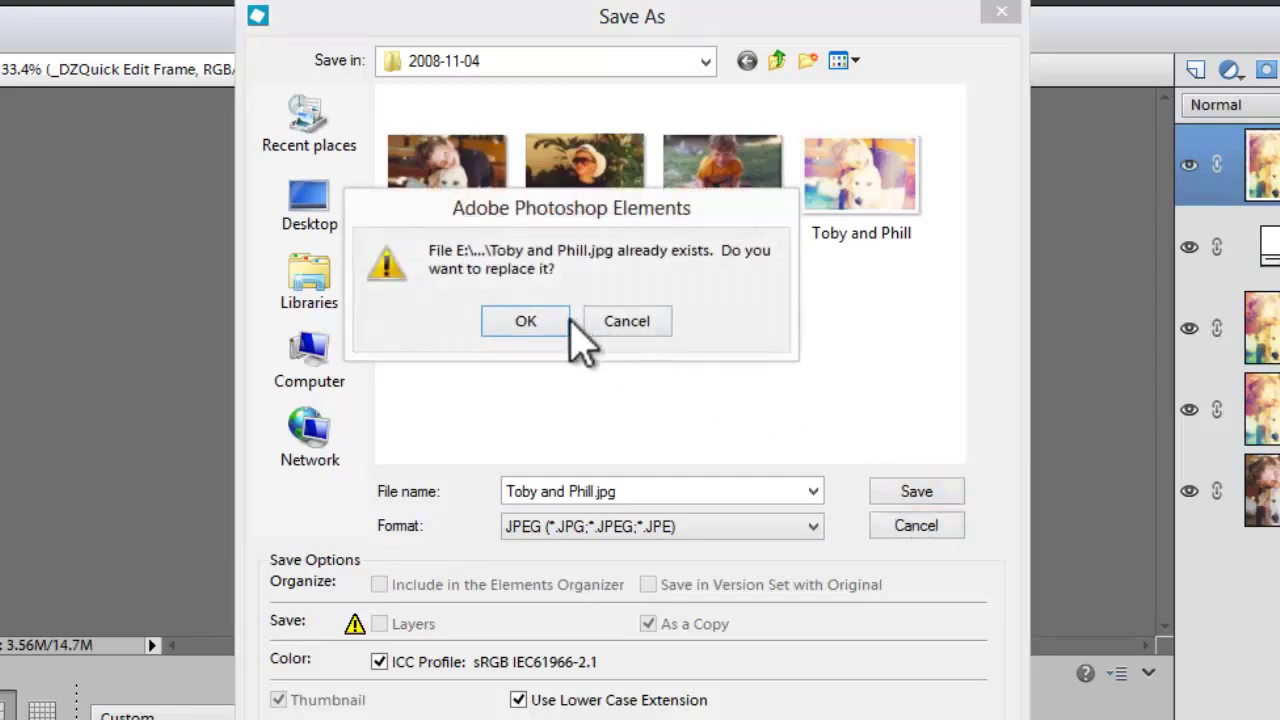
left_click(566, 320)
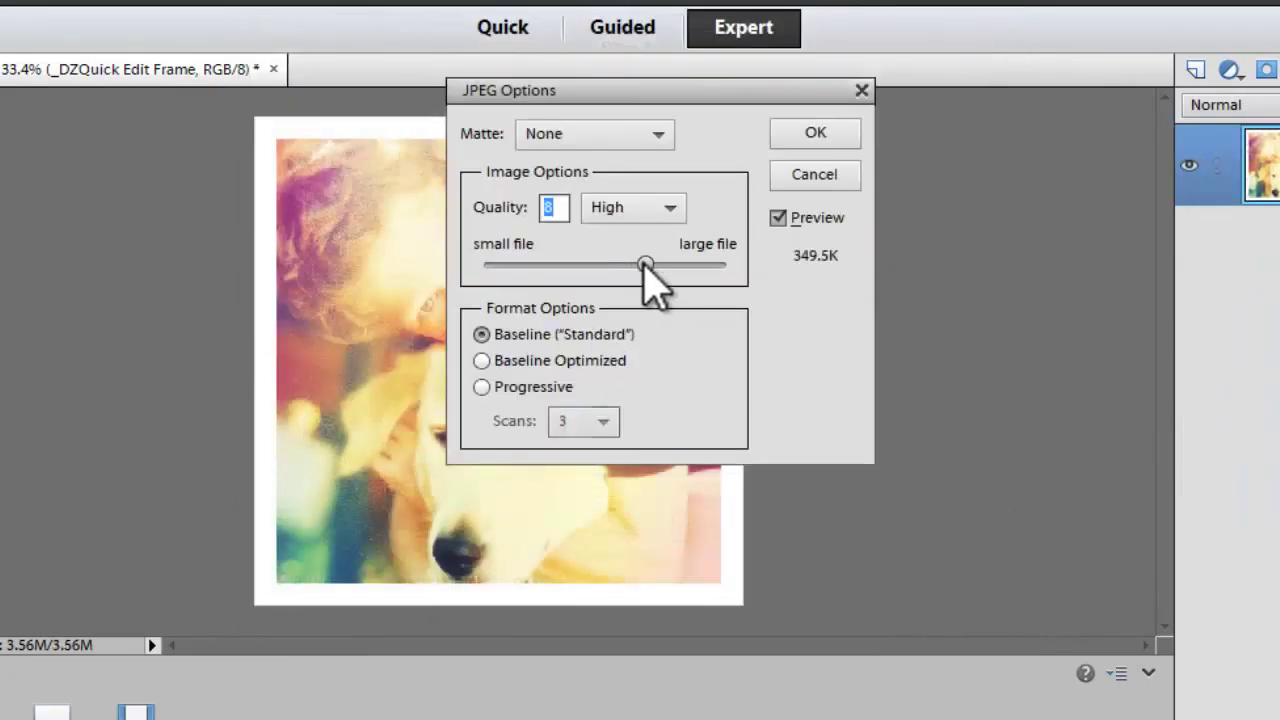
- Set JPEG quality to 12 (Maximum) and confirm the save
left_click_drag(645, 266, 735, 265)
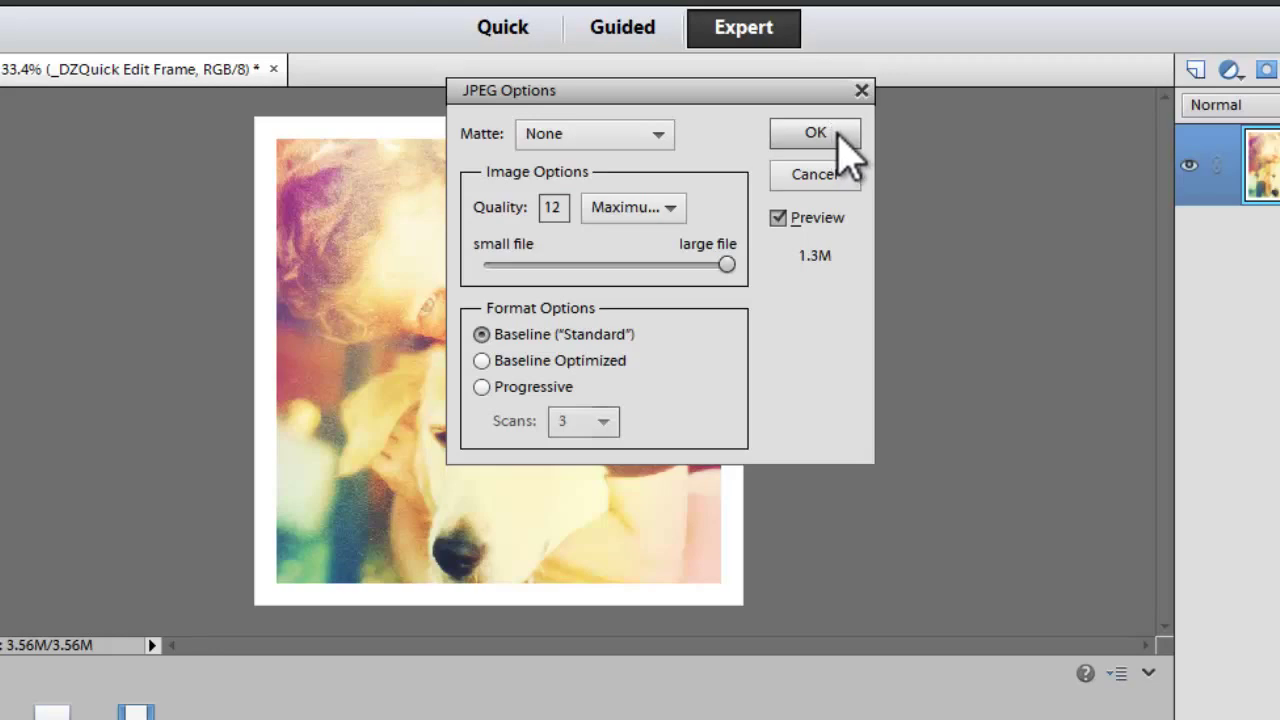
left_click(838, 136)
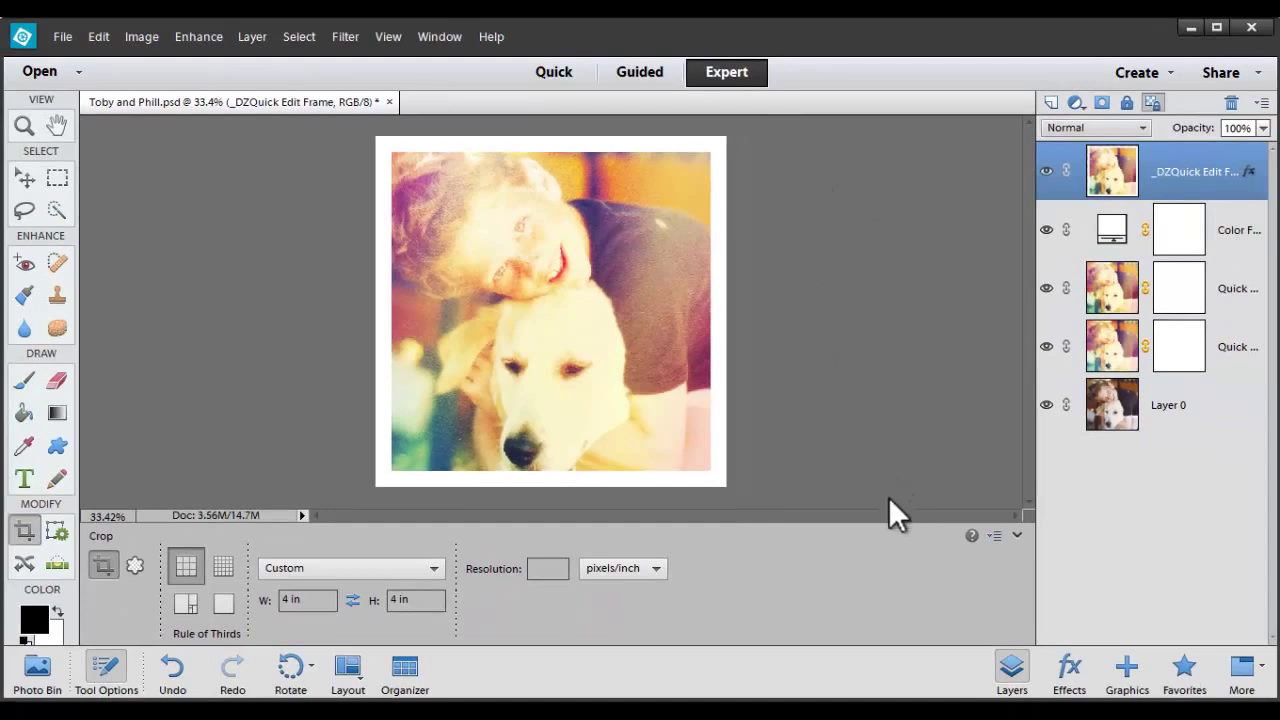
- Switch to Quick mode and open the Adjustments panel
left_click(553, 74)
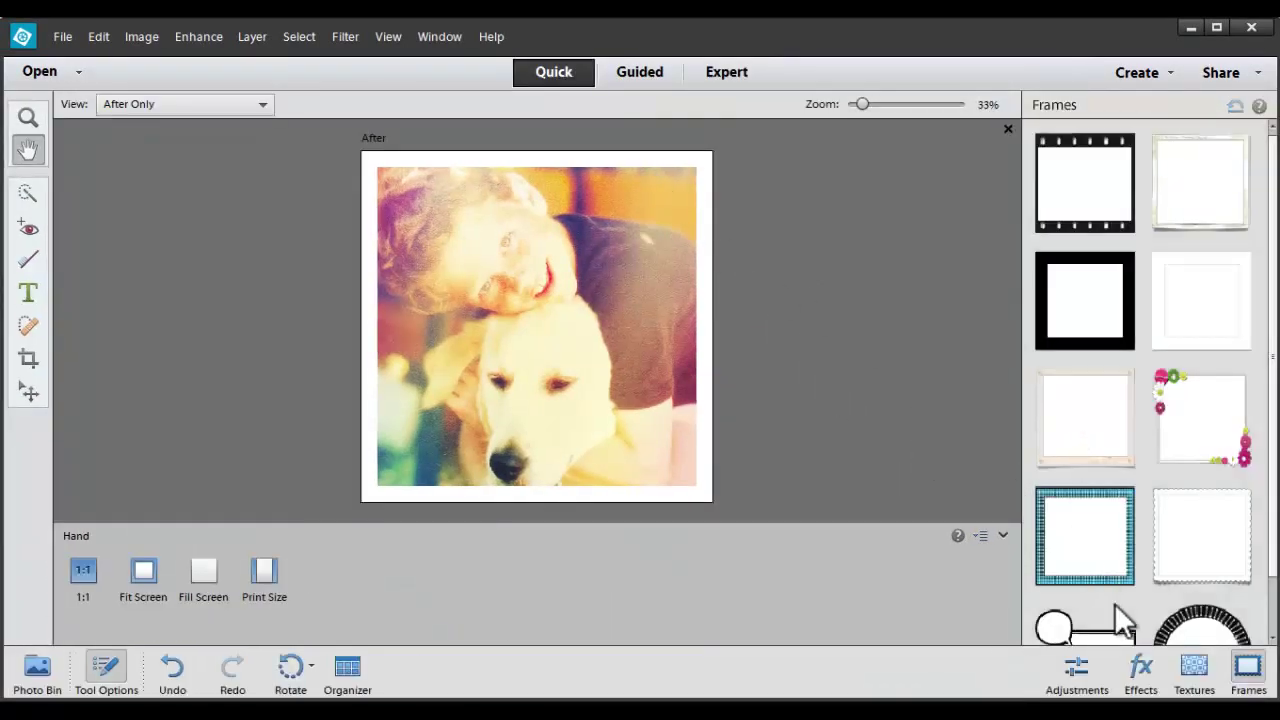
left_click(1077, 660)
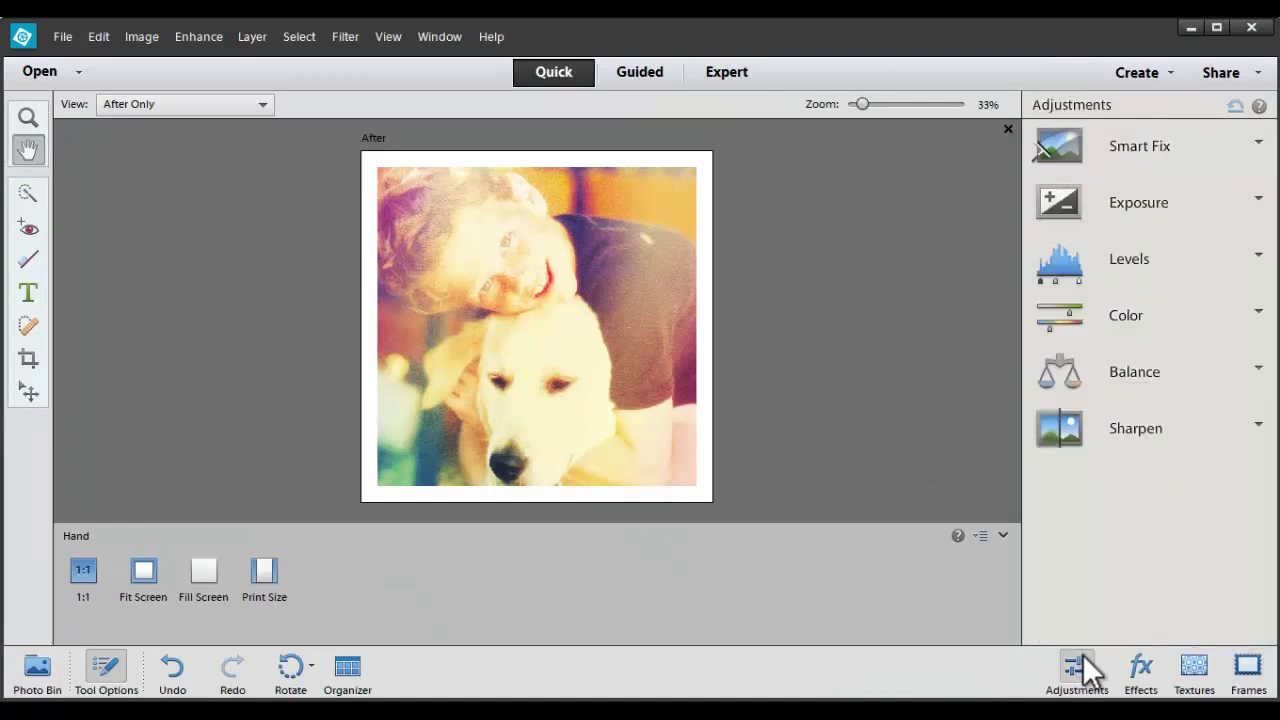